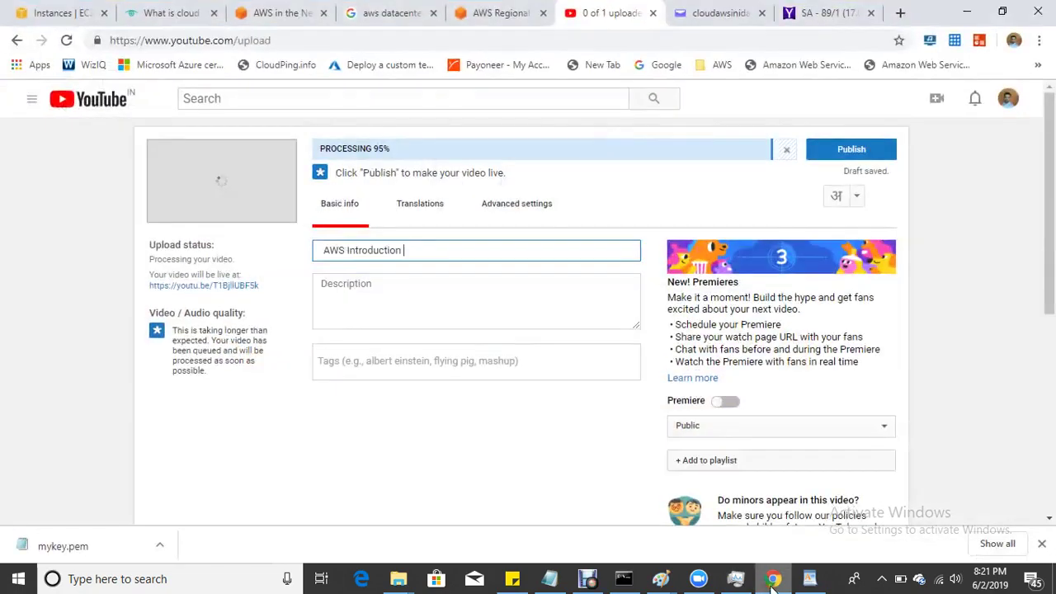
- Minimize the Chrome window with the YouTube Studio upload to reveal the desktop
left_click(968, 8)
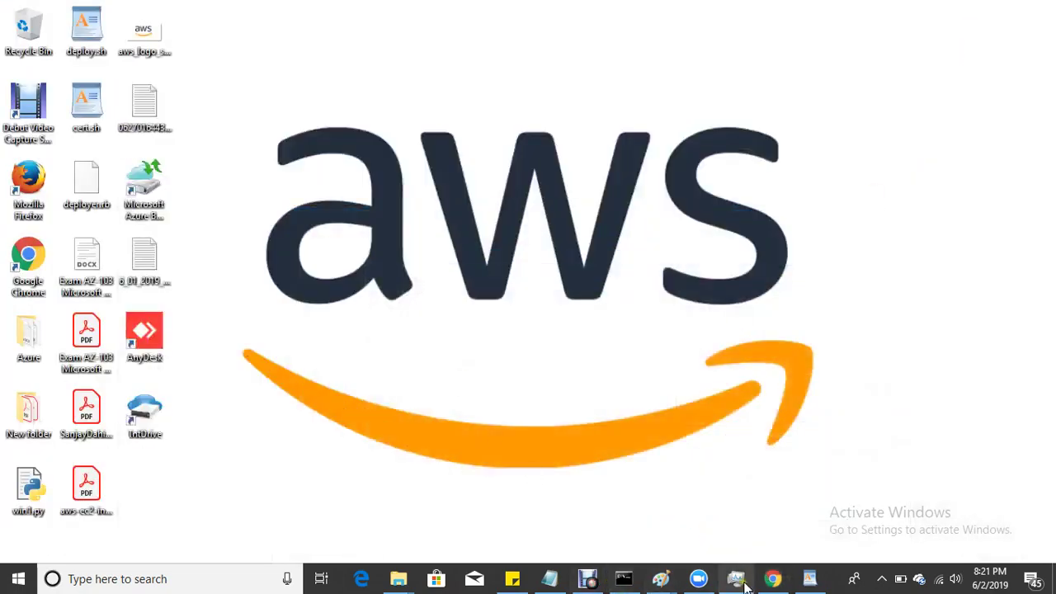
- Read the AWS.docx sign-up notes in WordPad, then bring Chrome back to the front
left_click(810, 579)
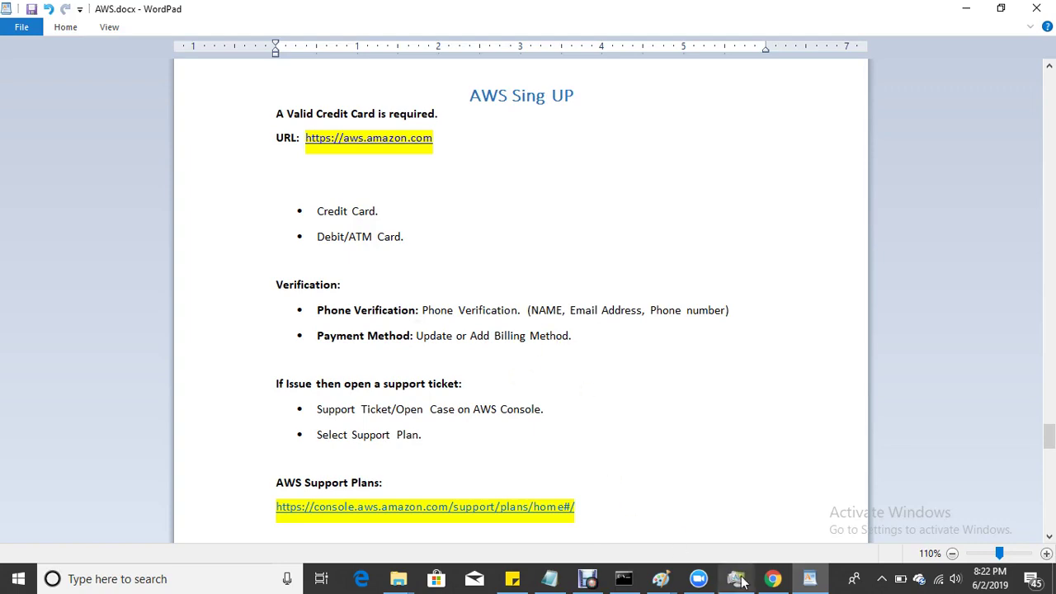
left_click(766, 580)
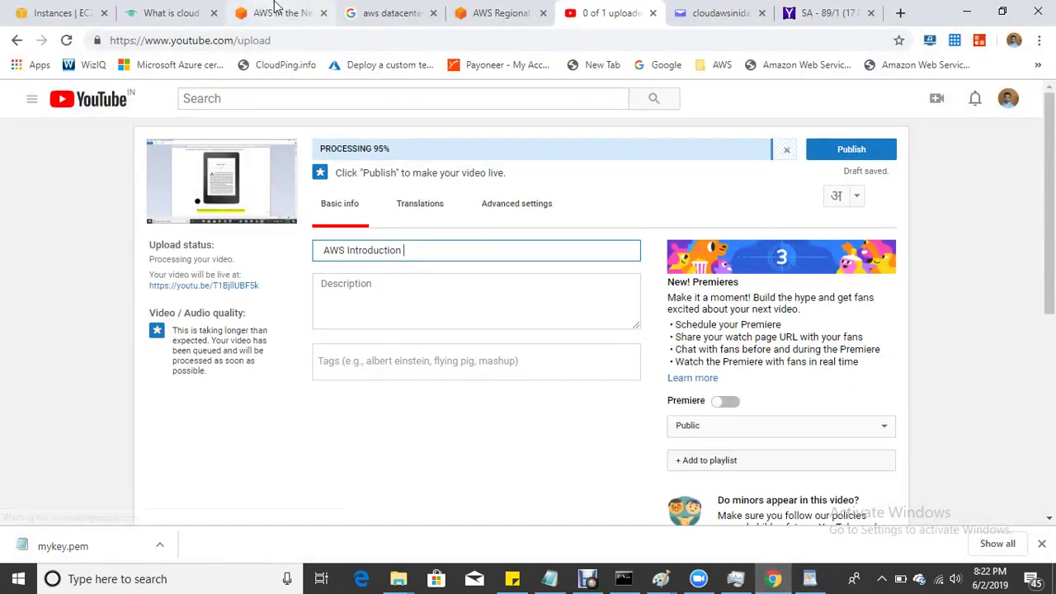
- From the AWS in the News tab, open the signed-in AWS Management Console
left_click(275, 11)
scroll(684, 156, "up", 1)
left_click(654, 143)
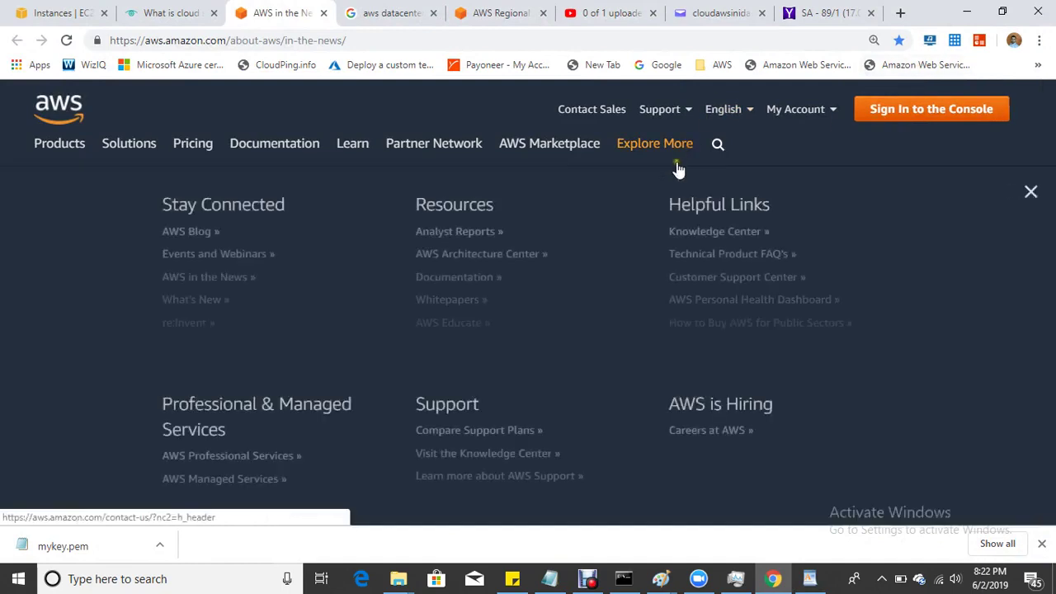
mouse_move(747, 114)
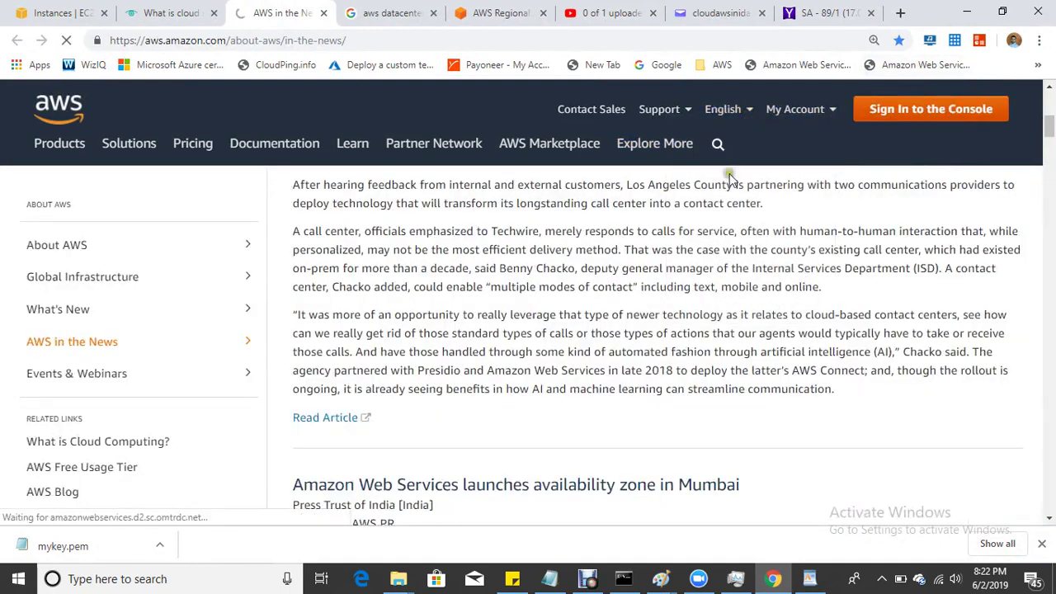
- Go to the aws.amazon.com address in the browser's address bar
left_click(357, 35)
type("http")
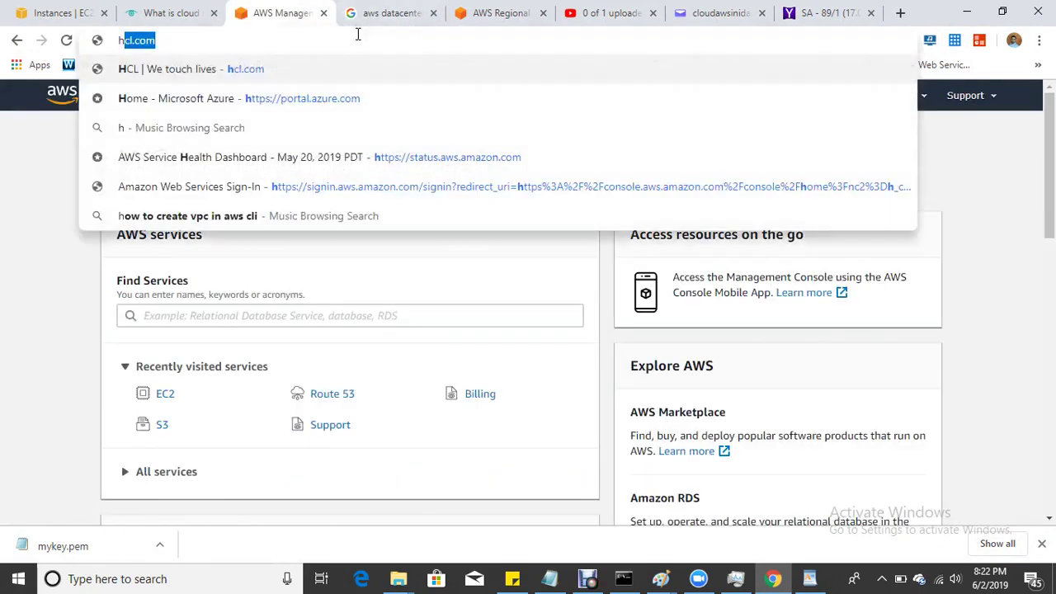
type("s://aws")
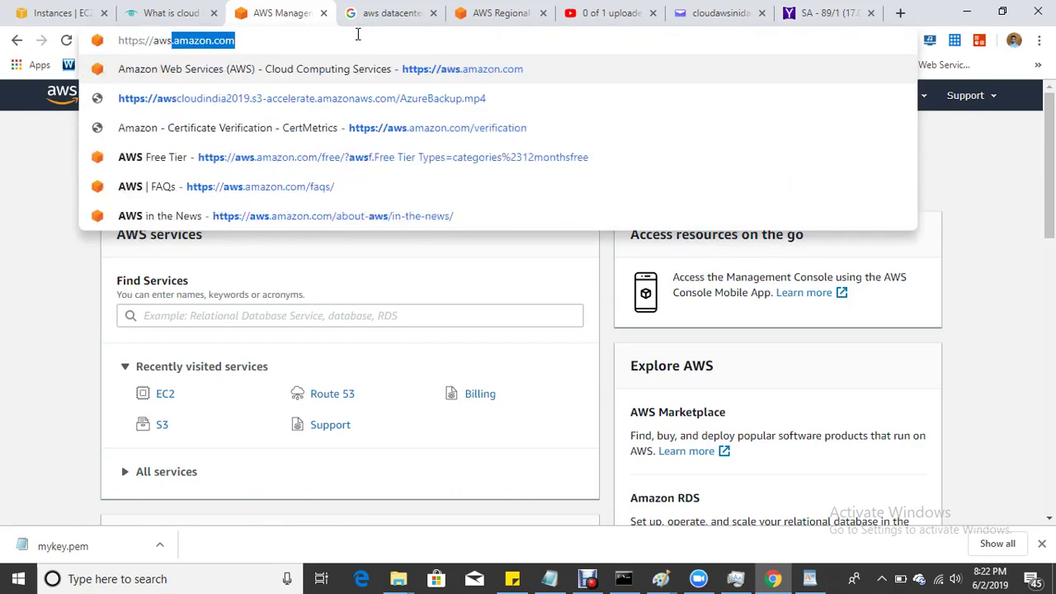
key("BackSpace")
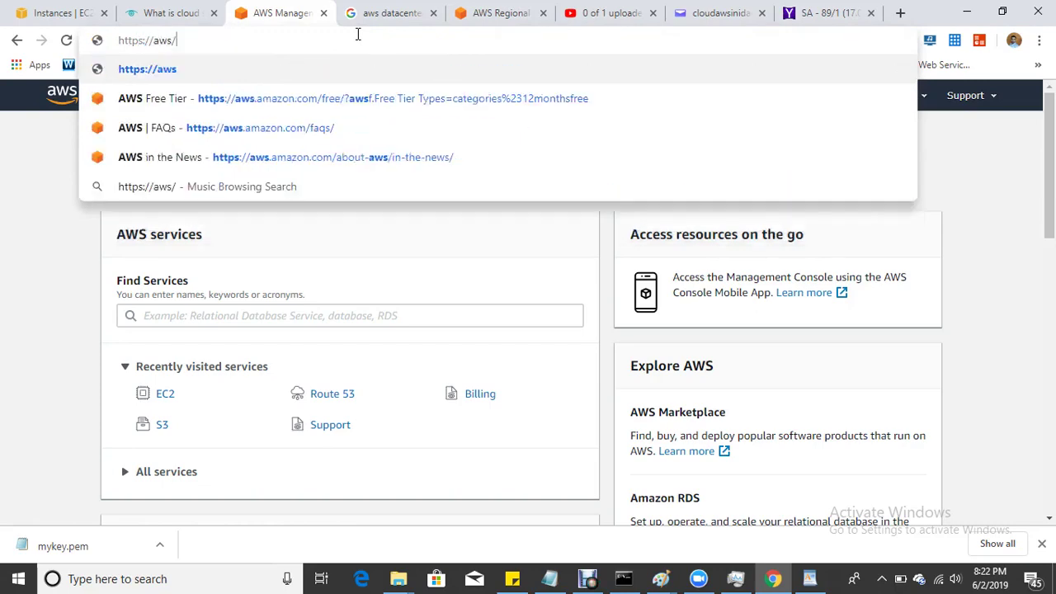
type(".ama")
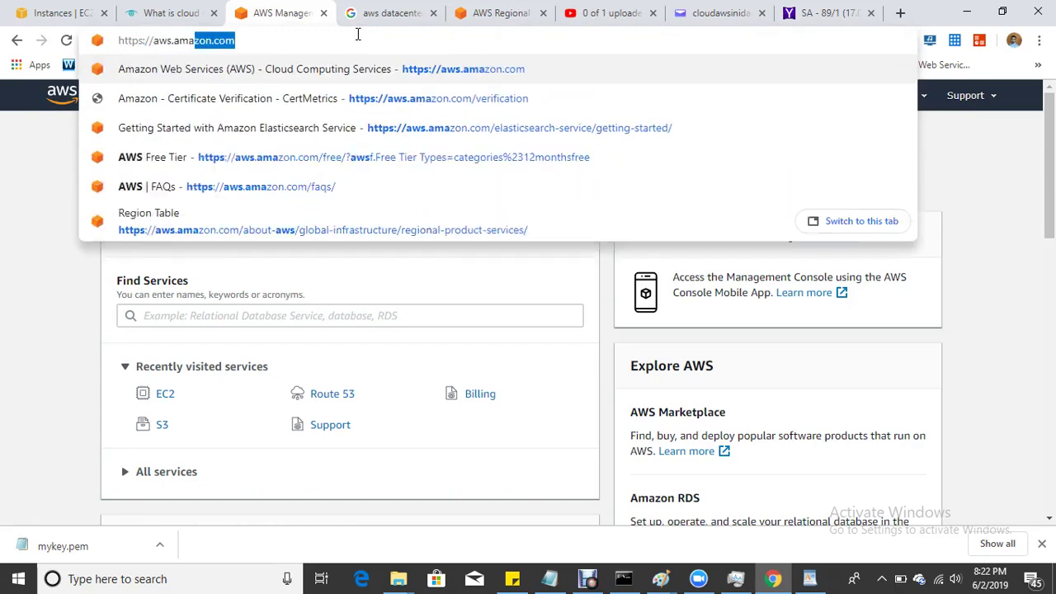
key("Return")
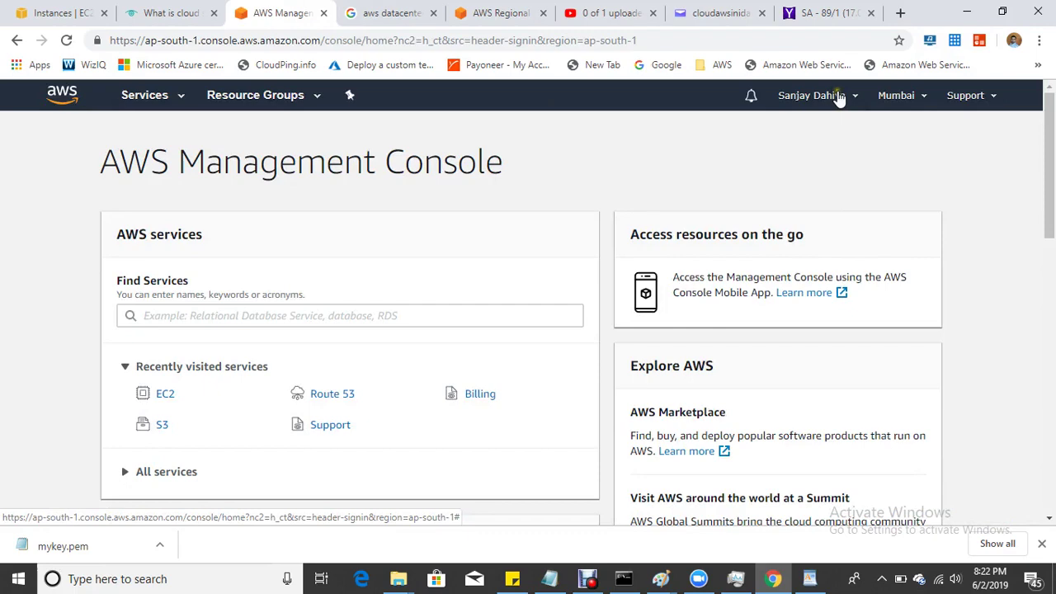
- Sign out of the current AWS account and begin creating a new one
left_click(838, 97)
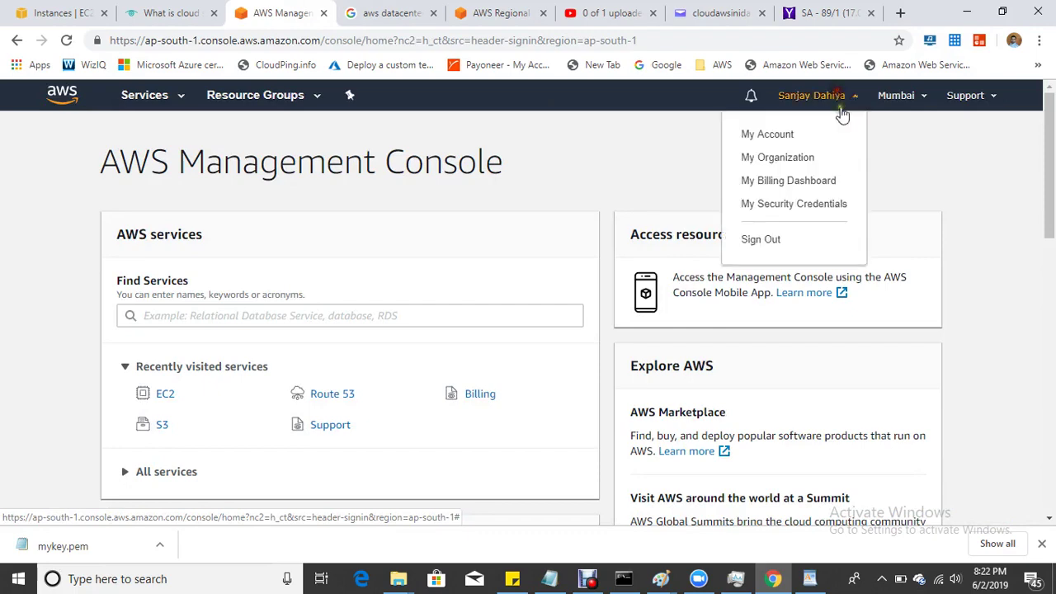
left_click(766, 239)
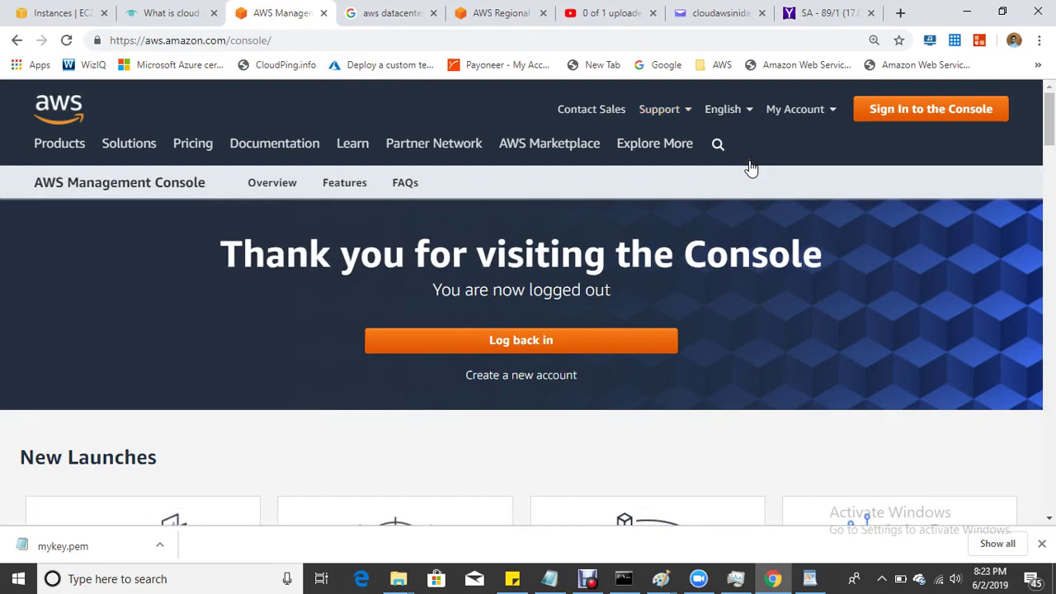
left_click(506, 375)
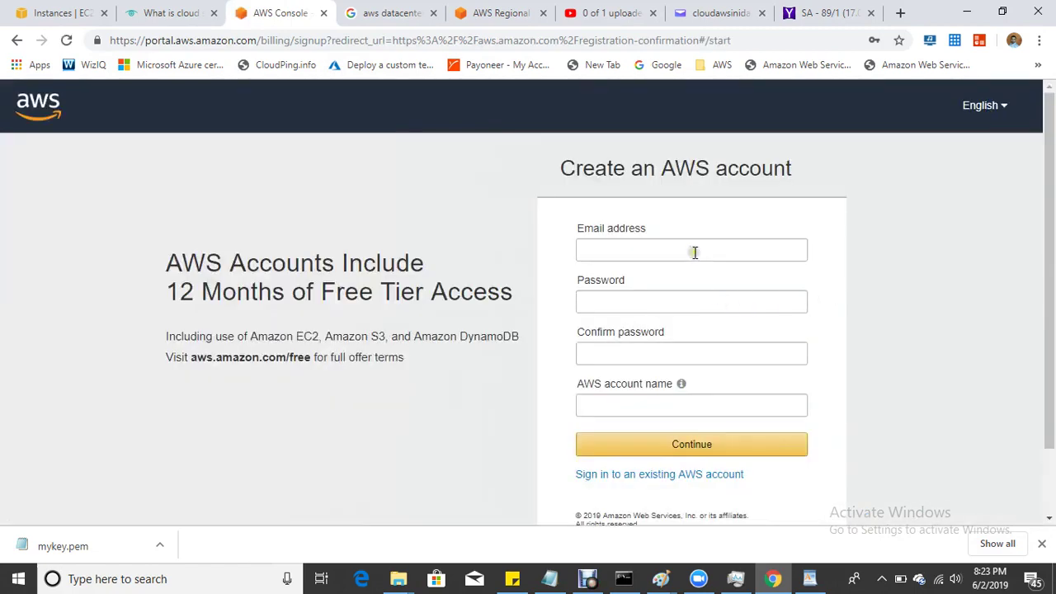
- Start typing the sign-up e-mail address into the Email address field
left_click(694, 253)
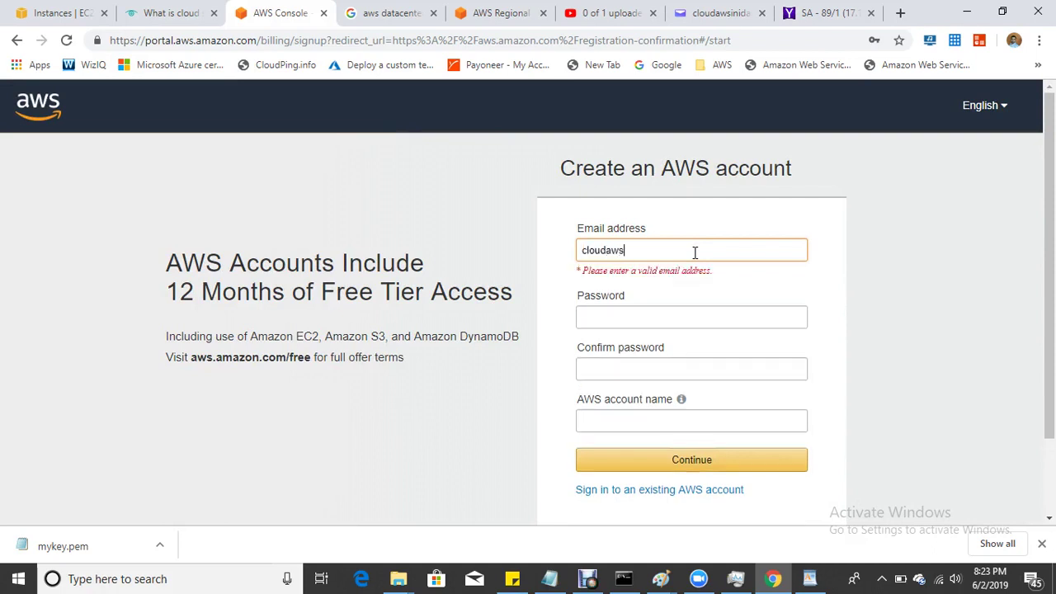
type("al")
- Open the Yahoo Mail tab's account list to see the mailbox's full address
left_click(729, 15)
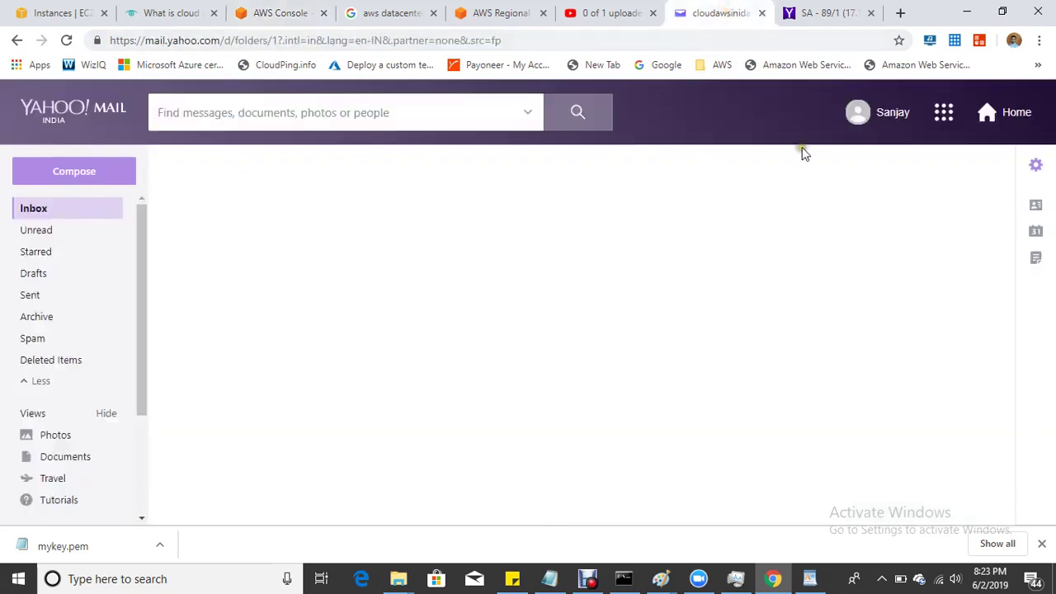
left_click(896, 118)
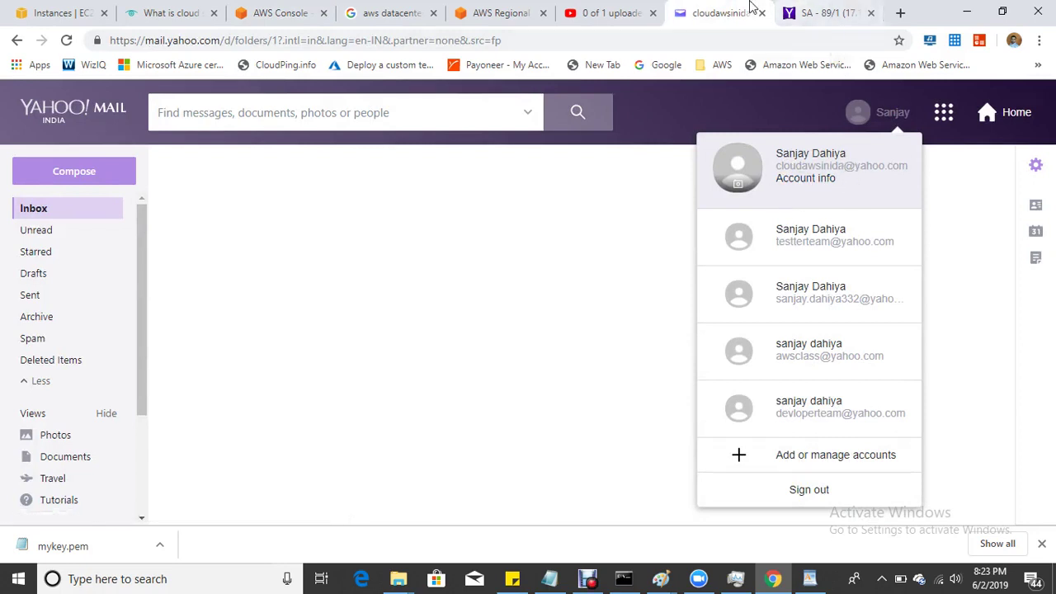
- Finish the Yahoo e-mail address, enter and confirm a password, name the account, and continue
left_click(281, 15)
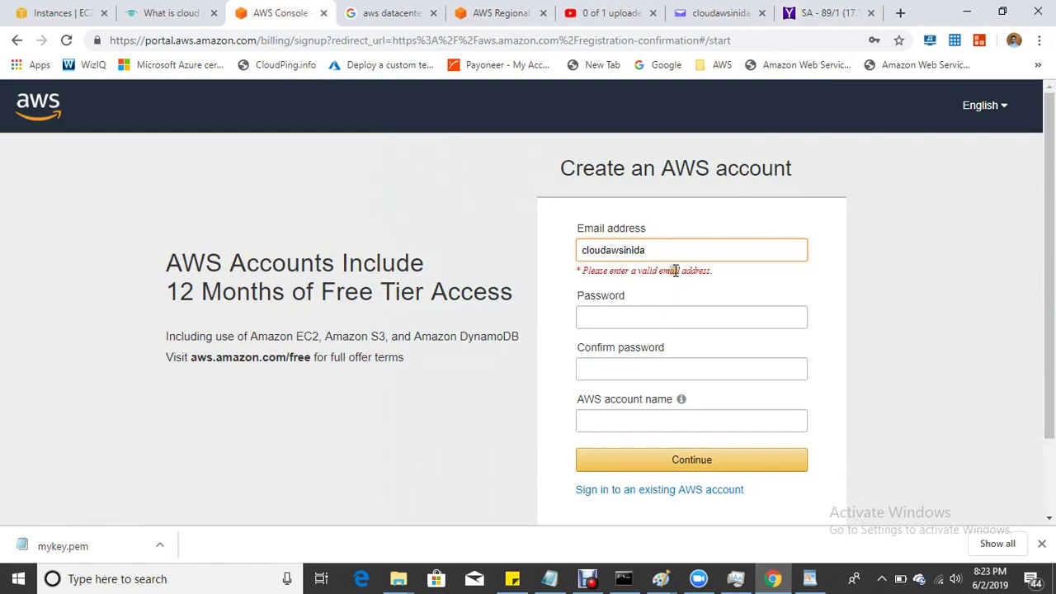
type("@yahoo.com")
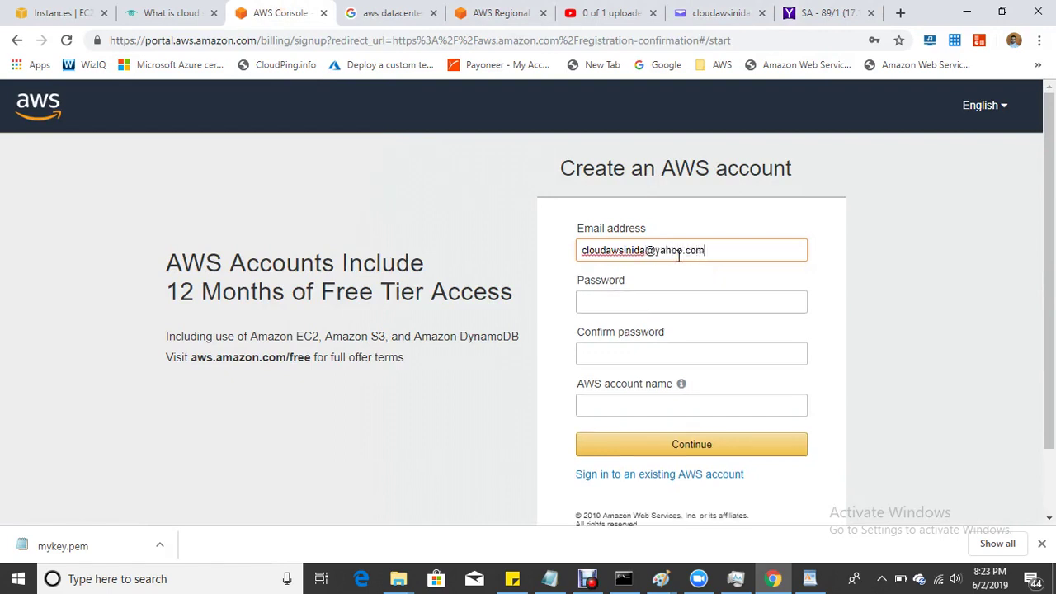
left_click(654, 300)
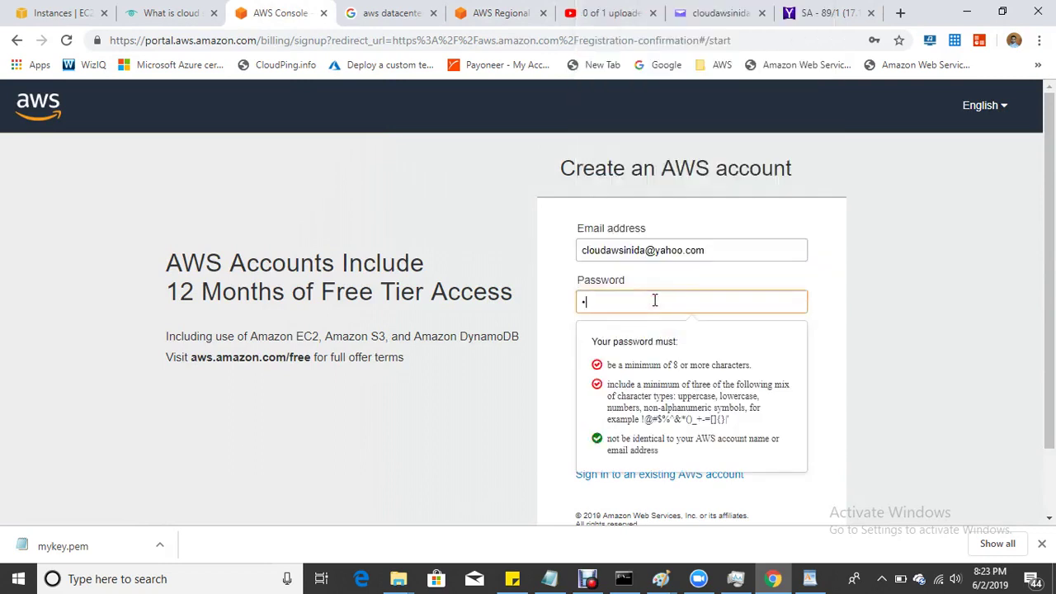
left_click(642, 352)
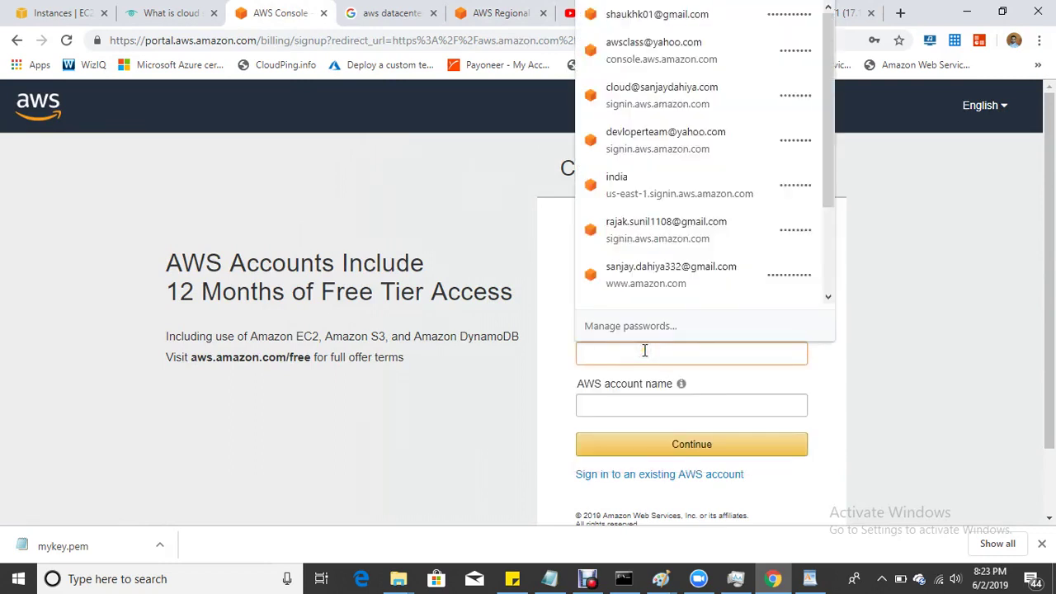
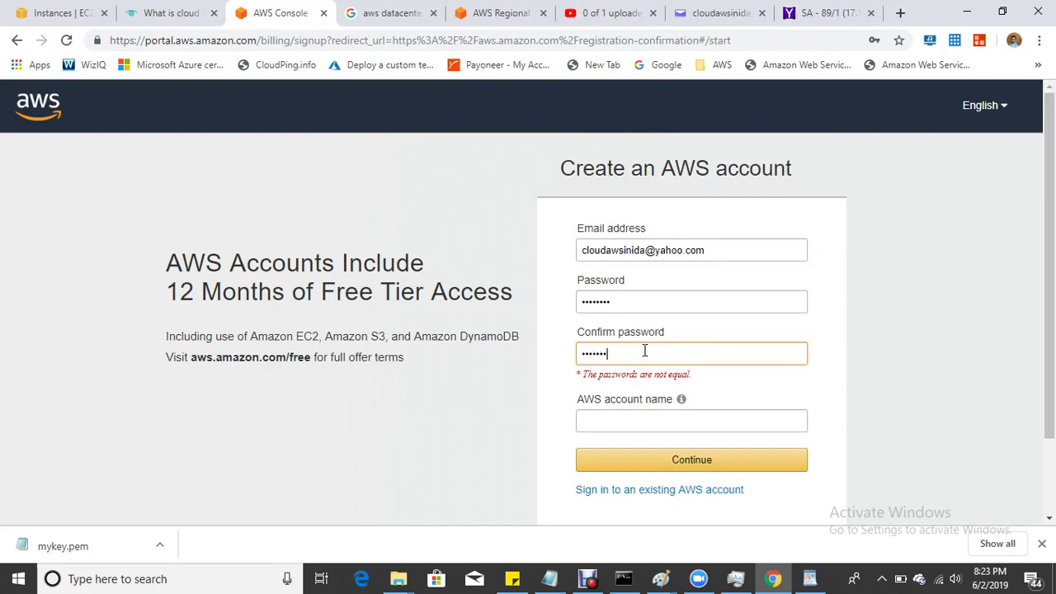
left_click(621, 409)
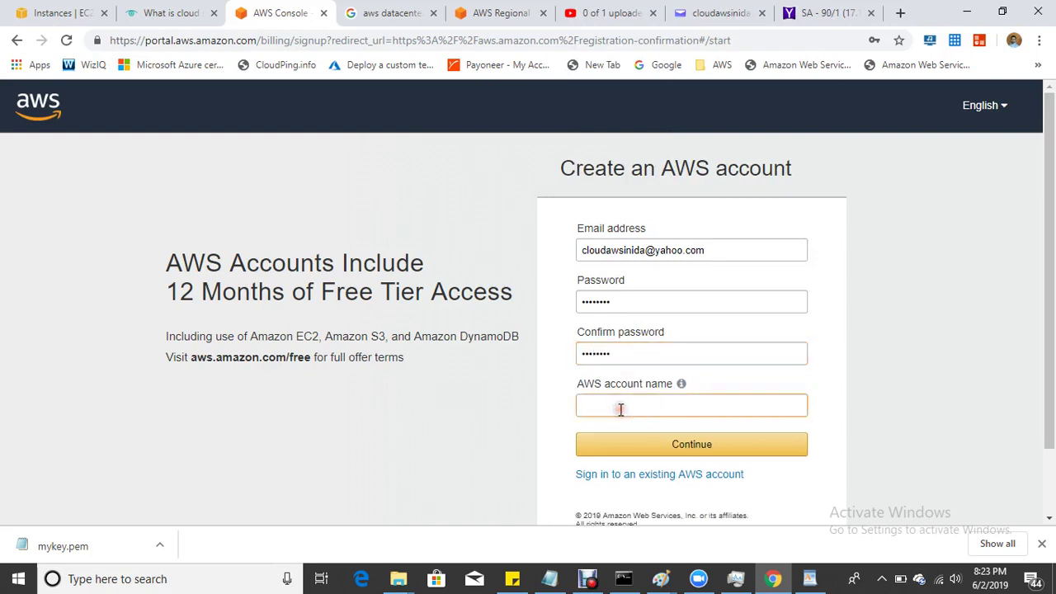
left_click(718, 446)
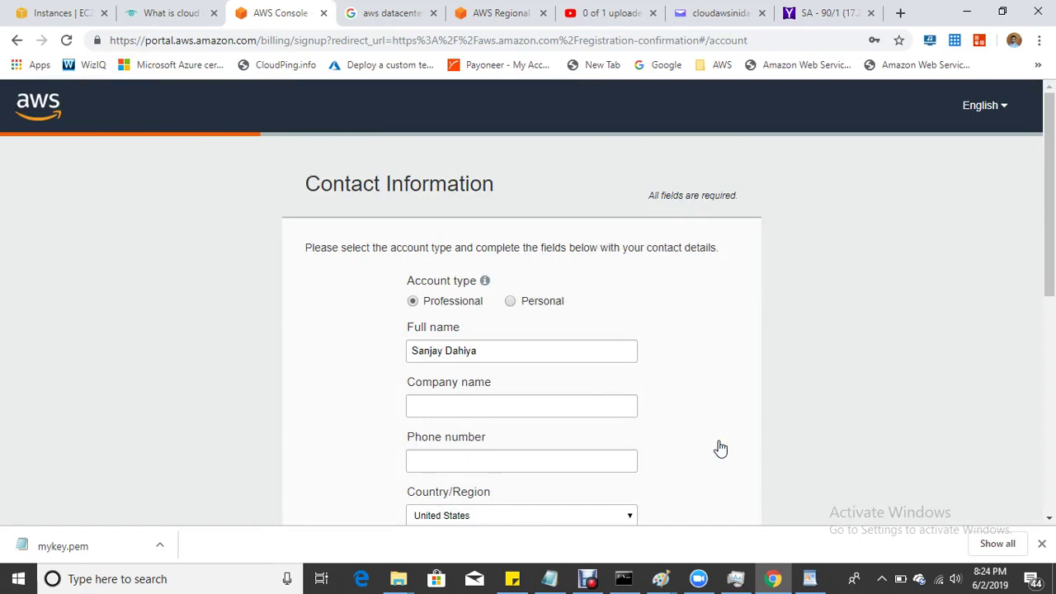
- Choose a Personal account, enter the phone number, and set the country to India
left_click(511, 302)
scroll(537, 326, "down", 1)
left_click(482, 328)
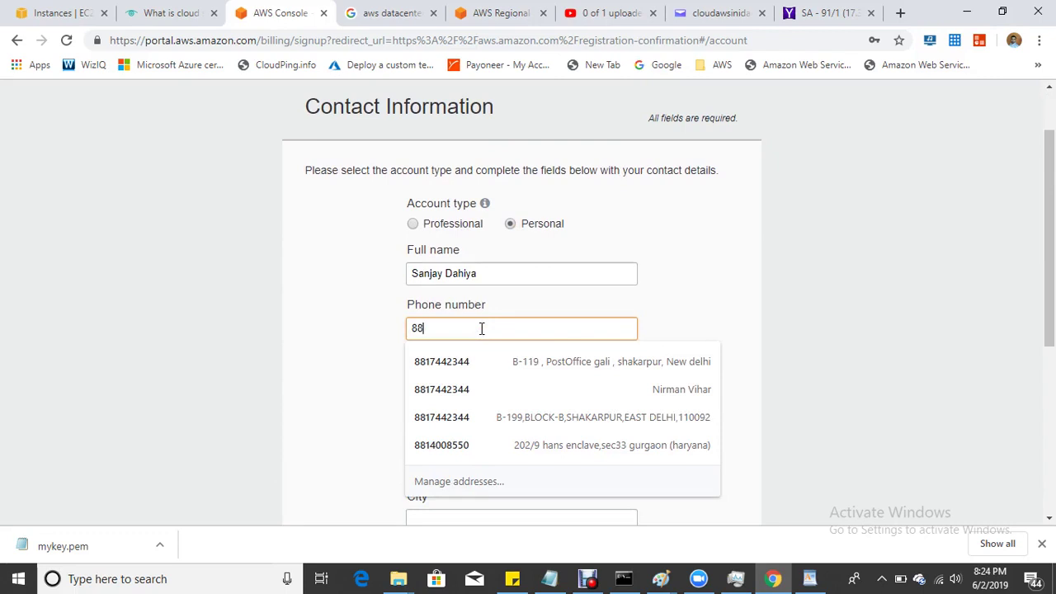
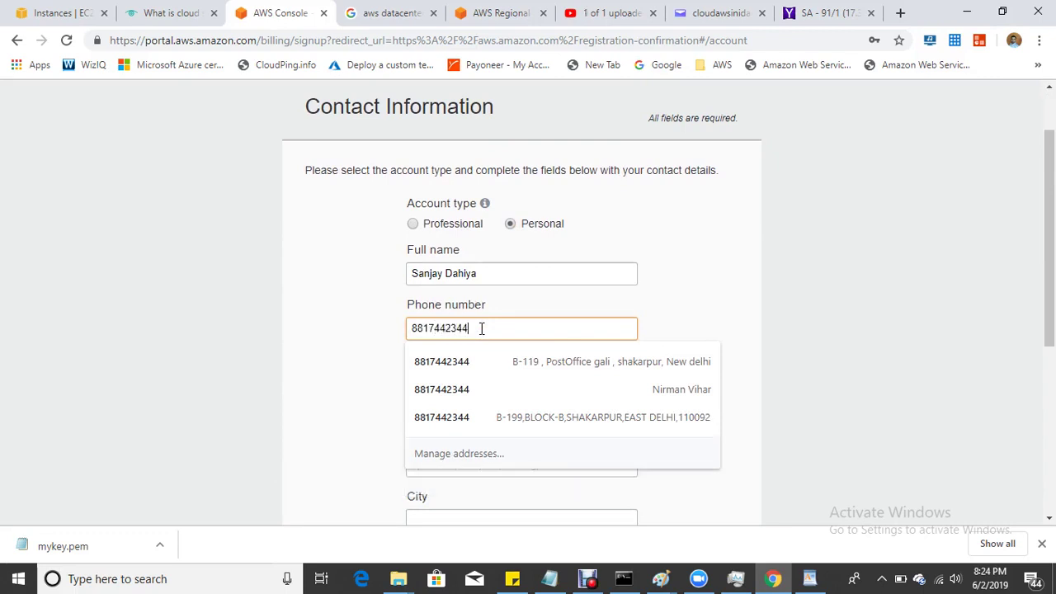
left_click(703, 299)
left_click(506, 383)
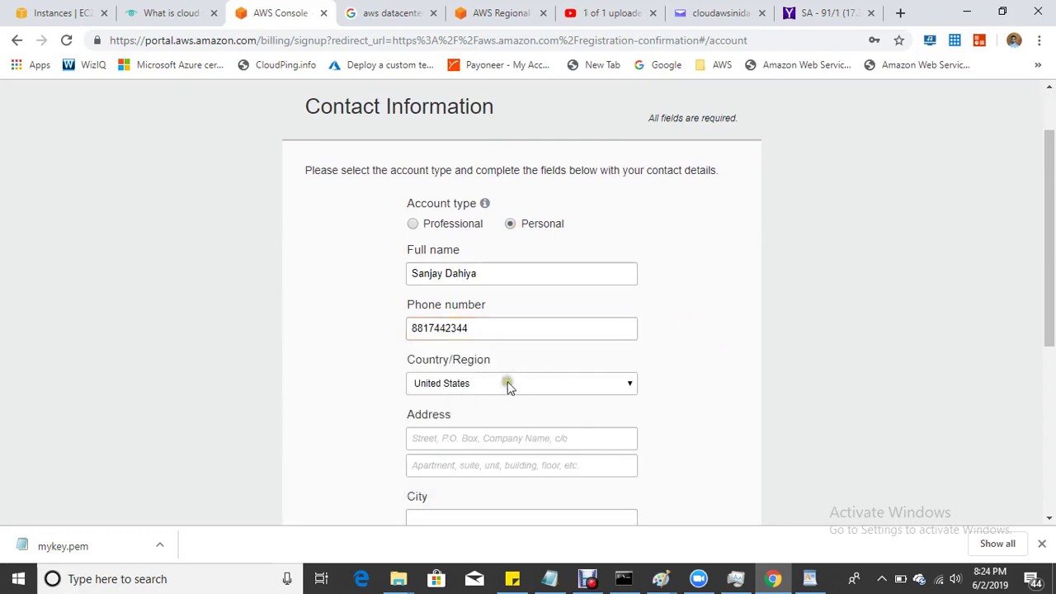
type("in")
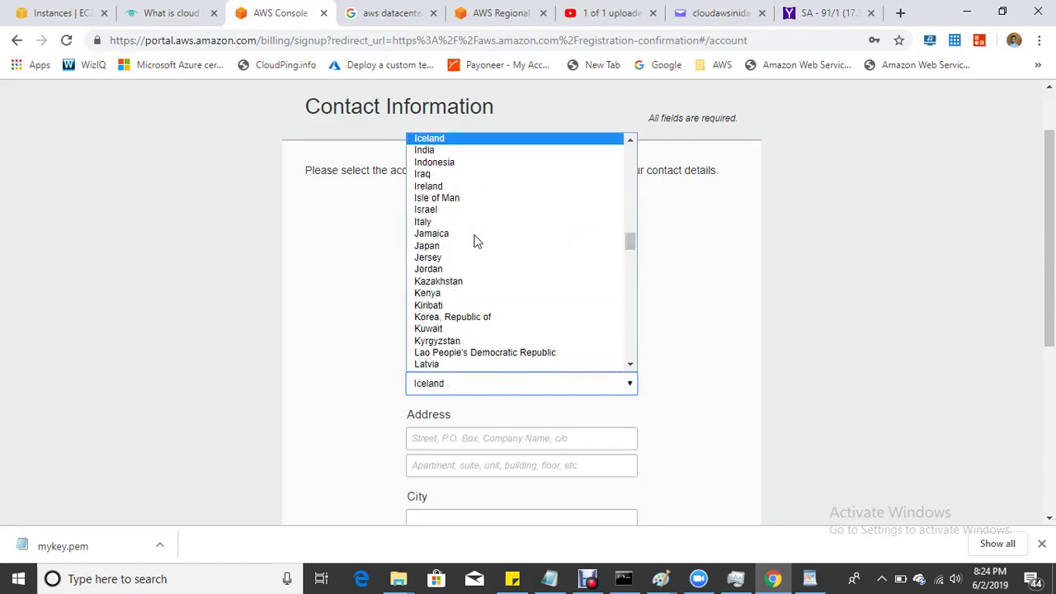
key("Return")
- Autofill address and state from saved entries, accept the AISPL agreement, and create the account
scroll(483, 396, "down", 1)
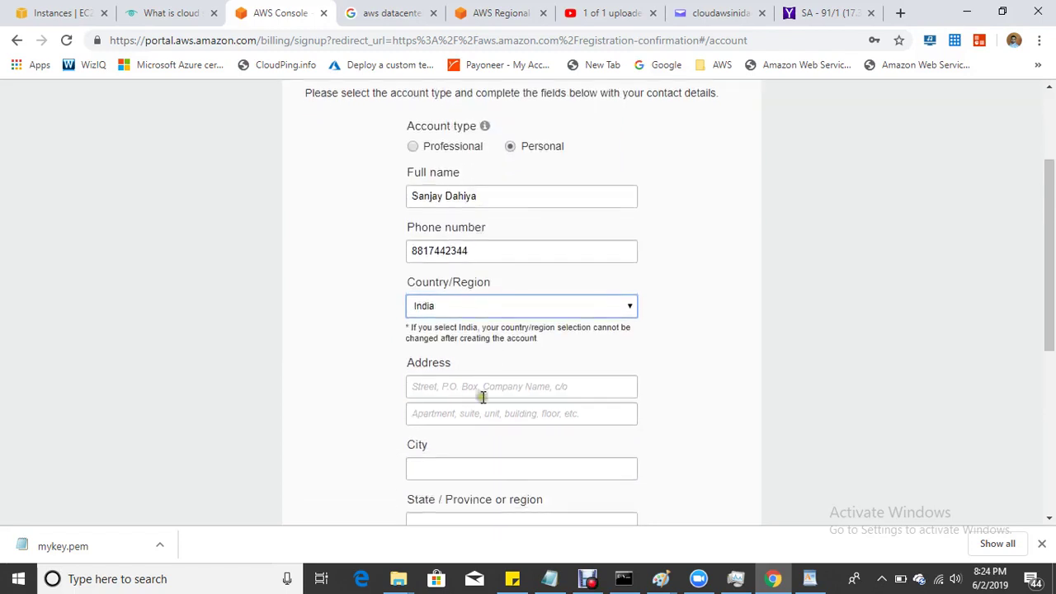
left_click(483, 391)
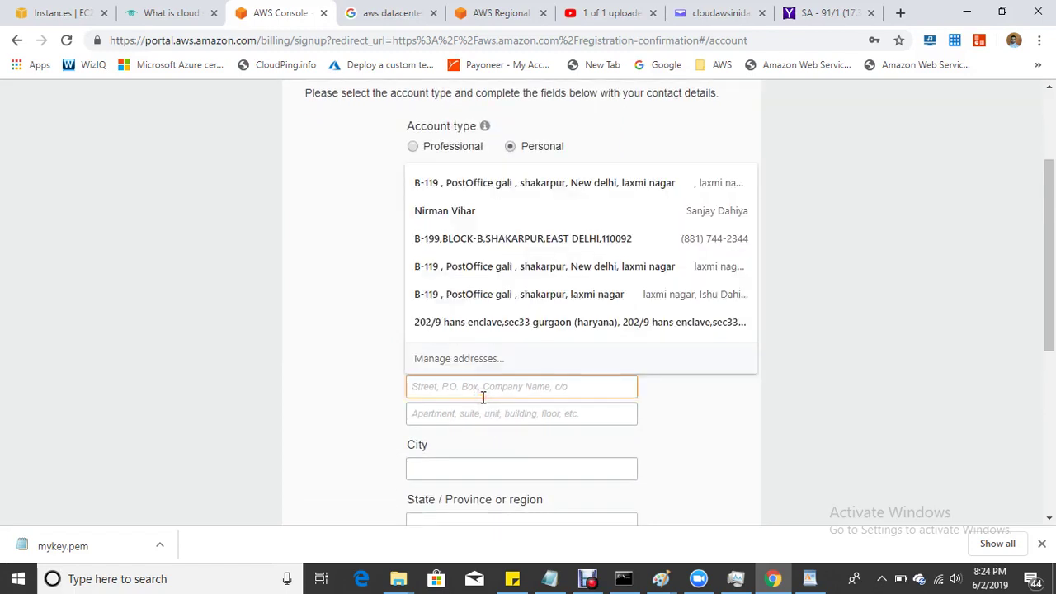
left_click(559, 183)
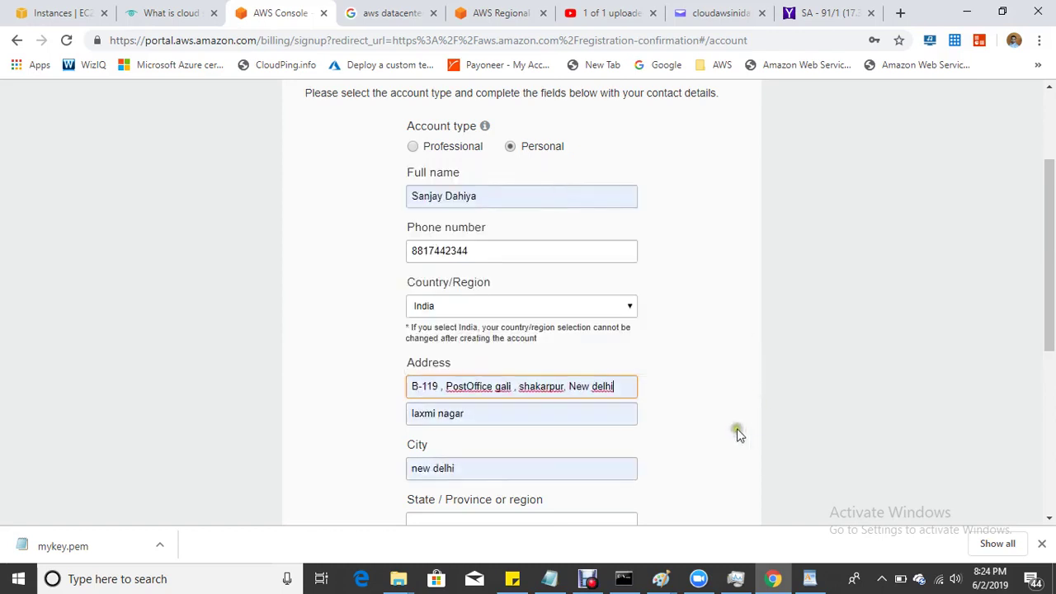
left_click(737, 428)
scroll(726, 426, "down", 3)
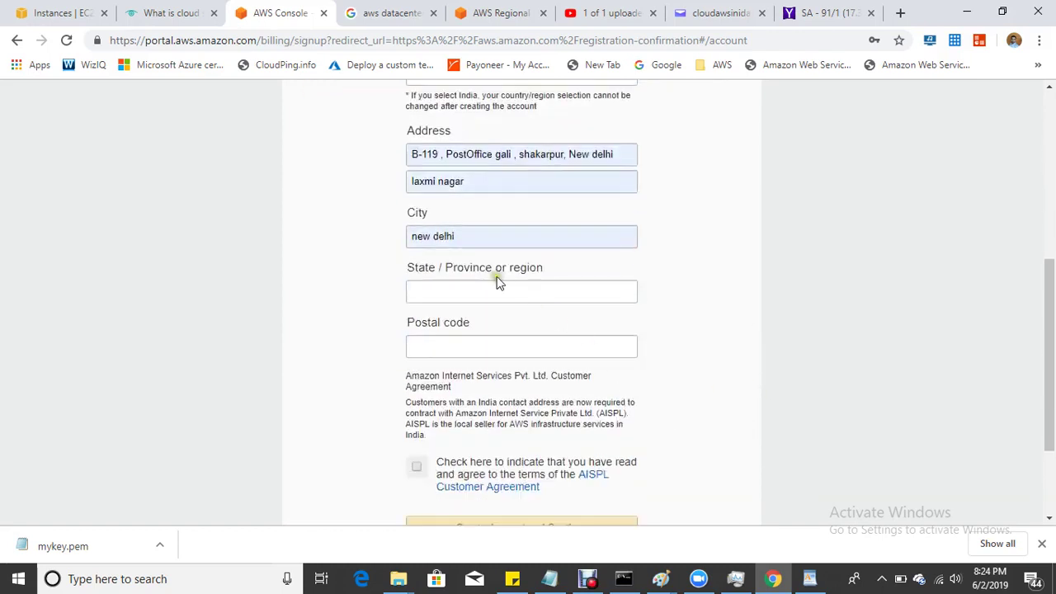
left_click(488, 294)
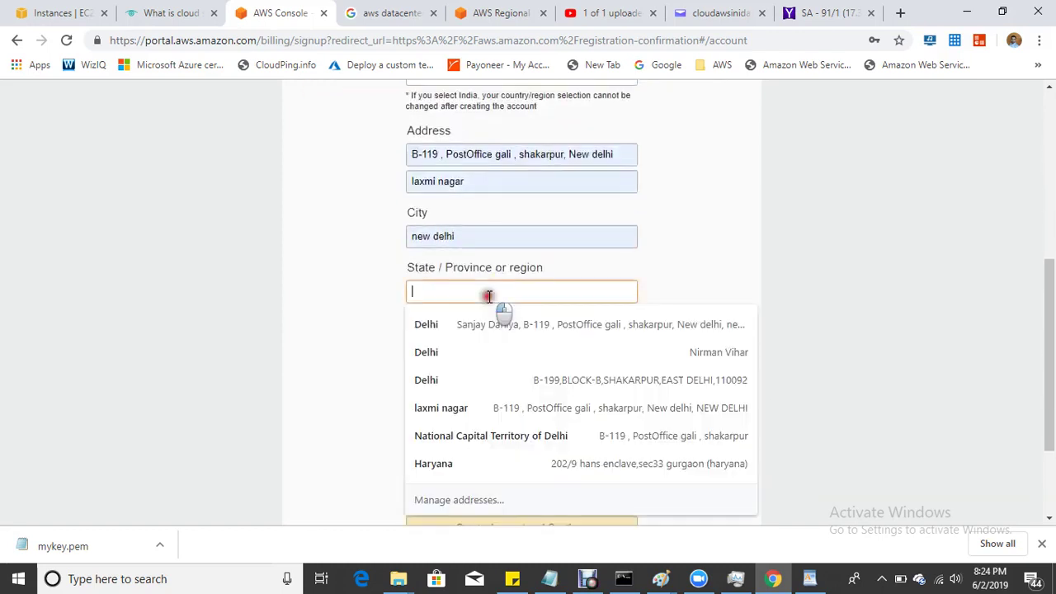
left_click(456, 330)
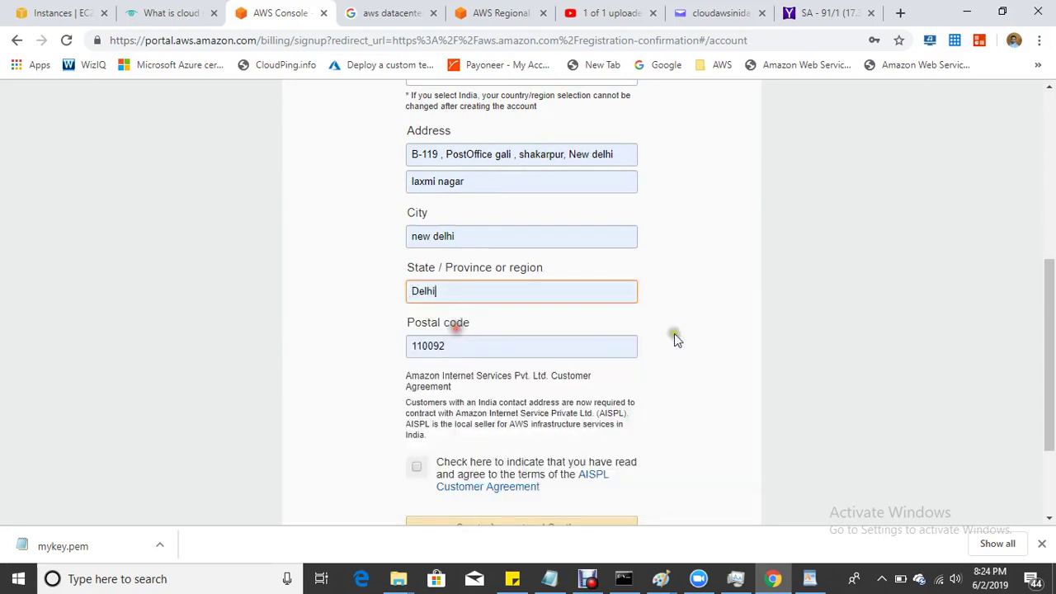
left_click(704, 312)
scroll(470, 347, "down", 1)
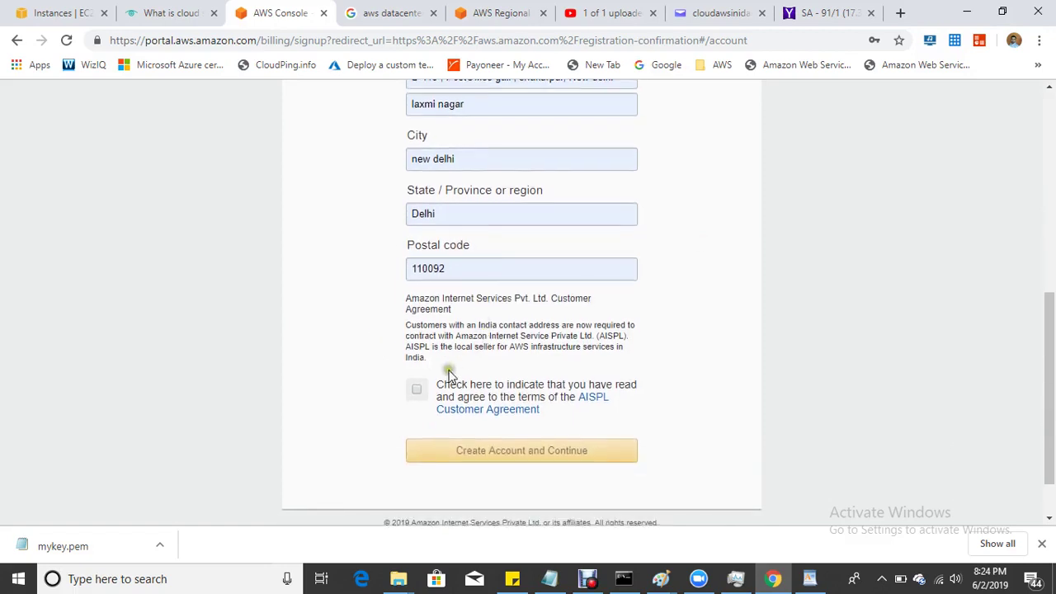
left_click(417, 389)
left_click(511, 452)
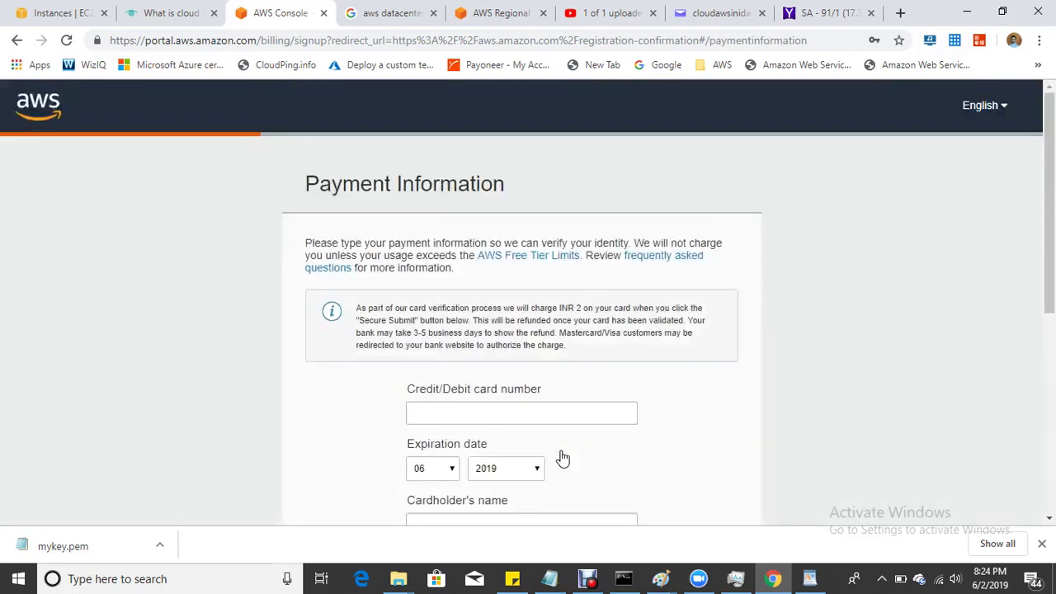
- Enter the card number and choose the card's expiration month and year
scroll(608, 354, "down", 1)
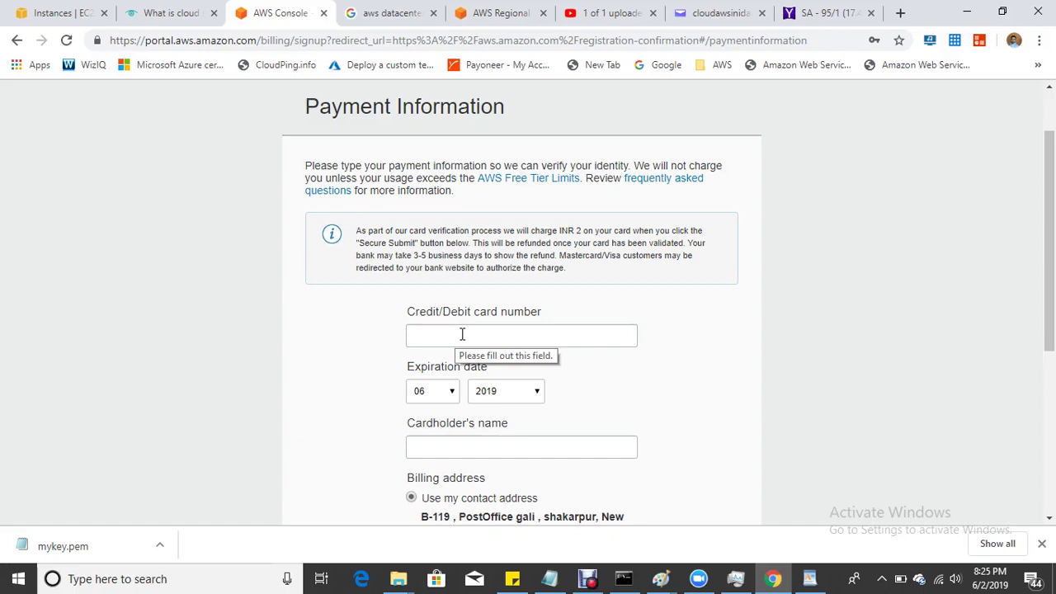
left_click(462, 334)
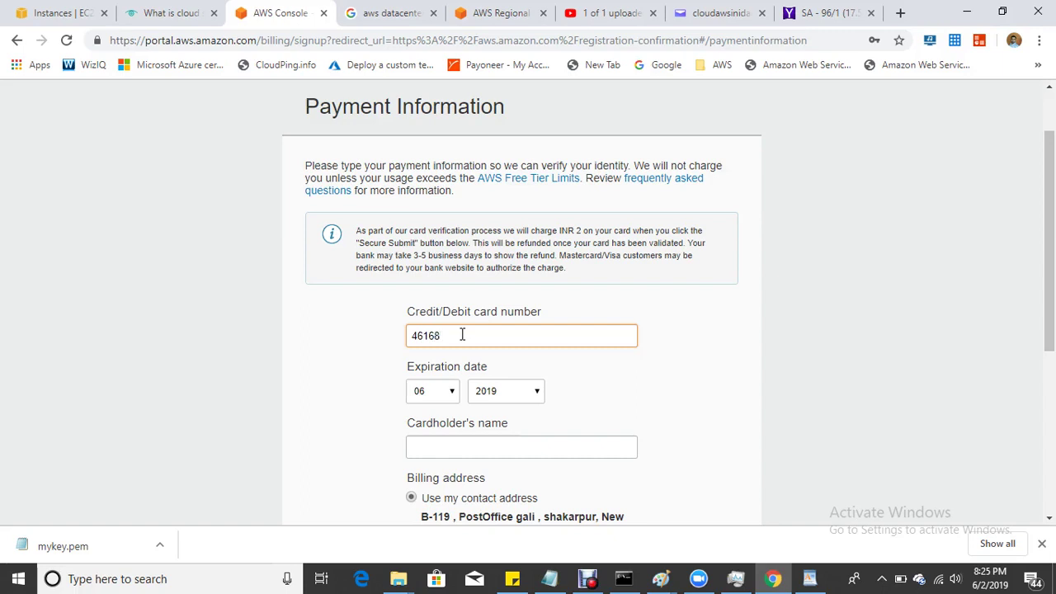
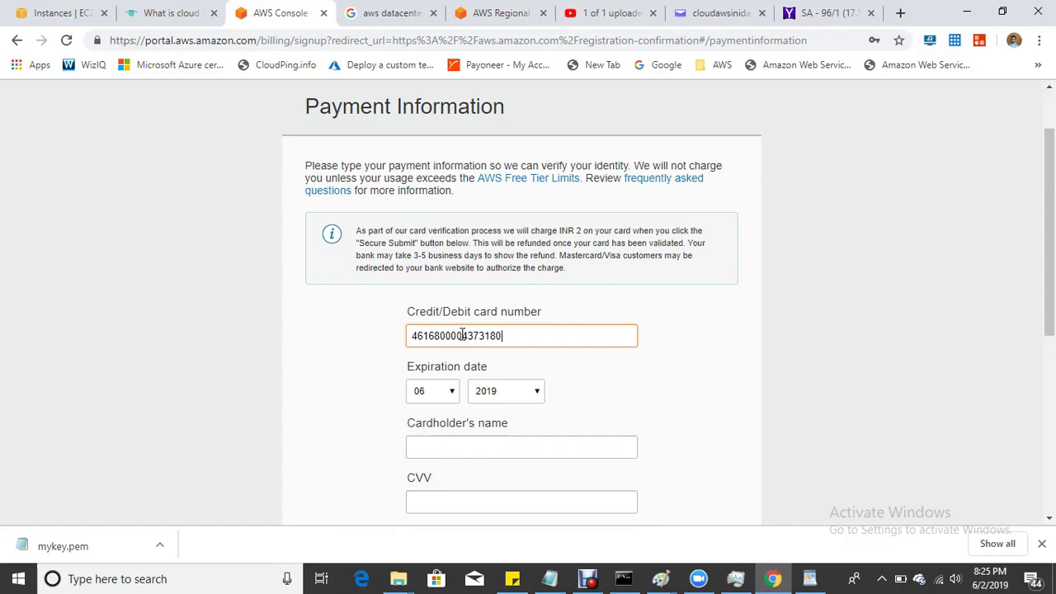
left_click(450, 392)
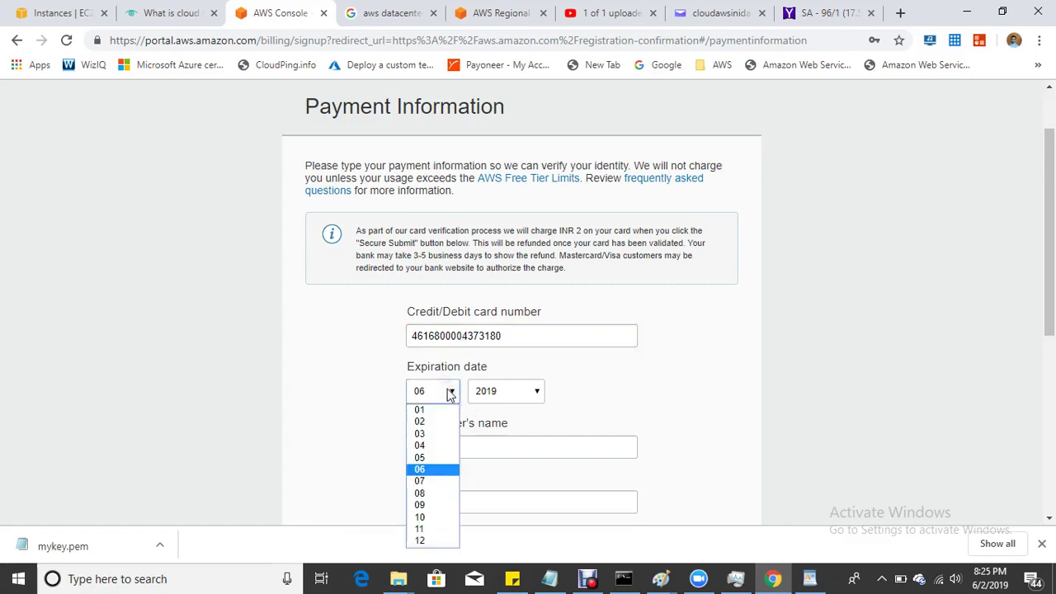
left_click(423, 458)
left_click(528, 391)
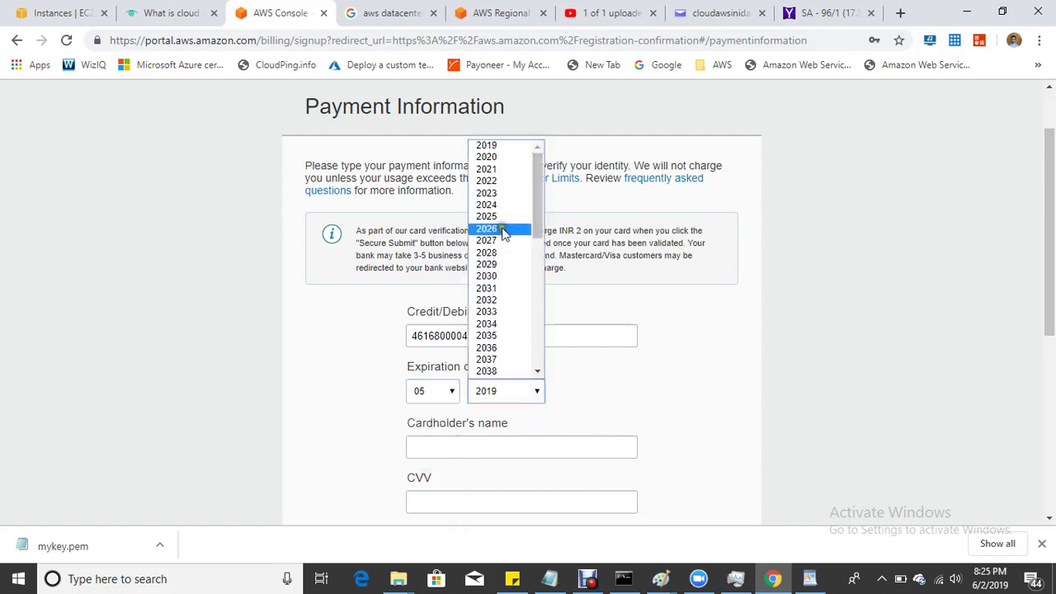
left_click(504, 193)
- Enter the cardholder's name and security code, answer No for PAN, and submit payment
left_click(476, 447)
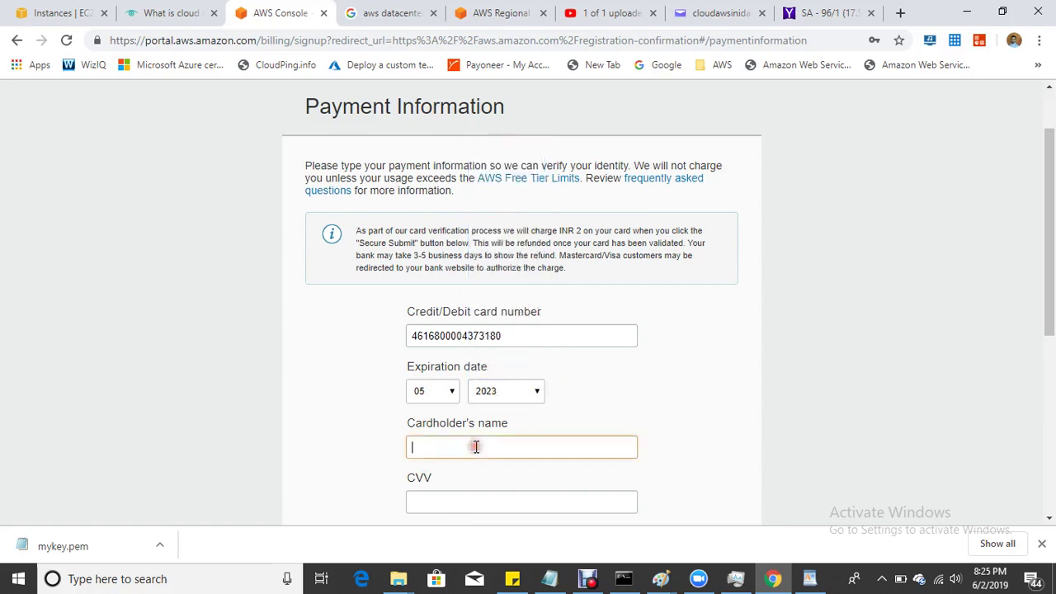
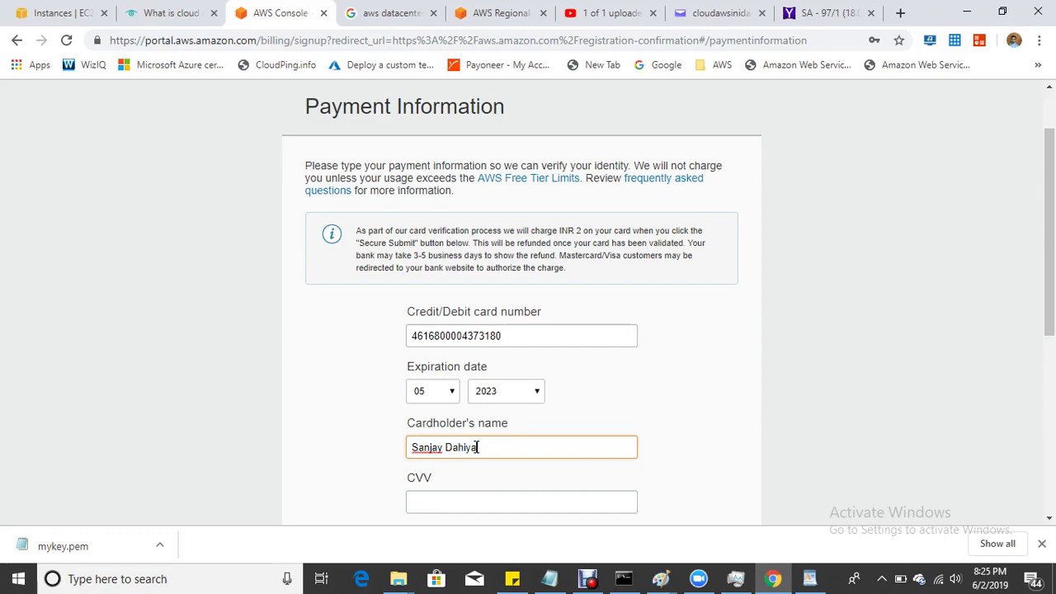
left_click(467, 495)
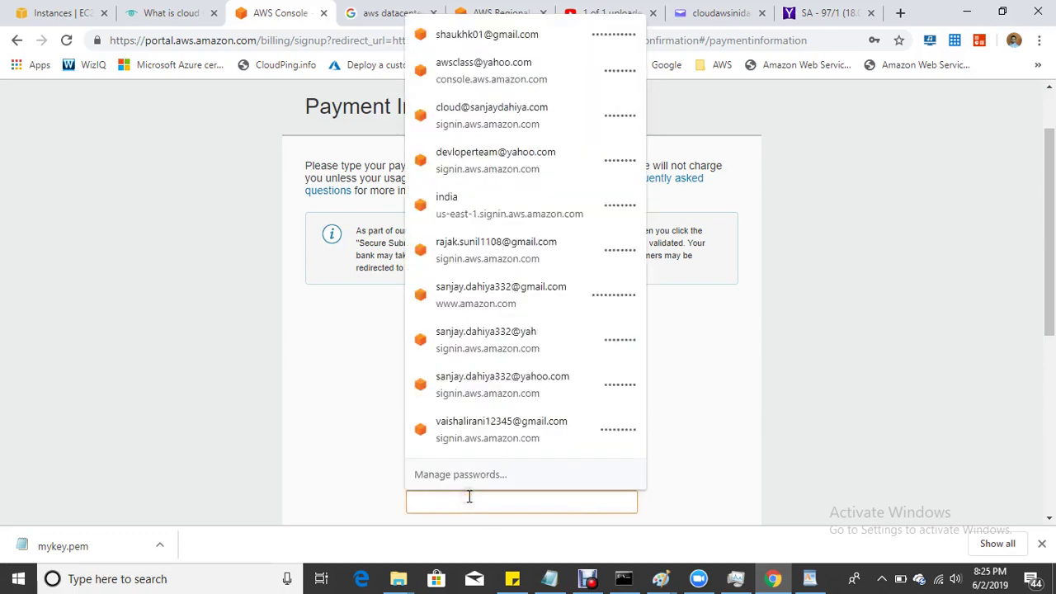
type("•")
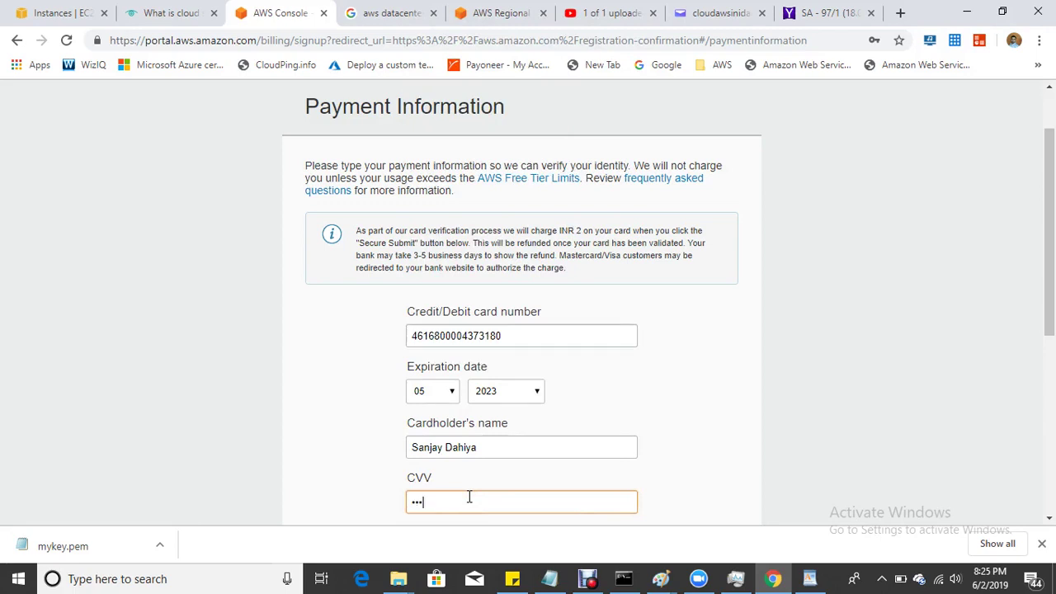
left_click(684, 469)
scroll(683, 472, "down", 2)
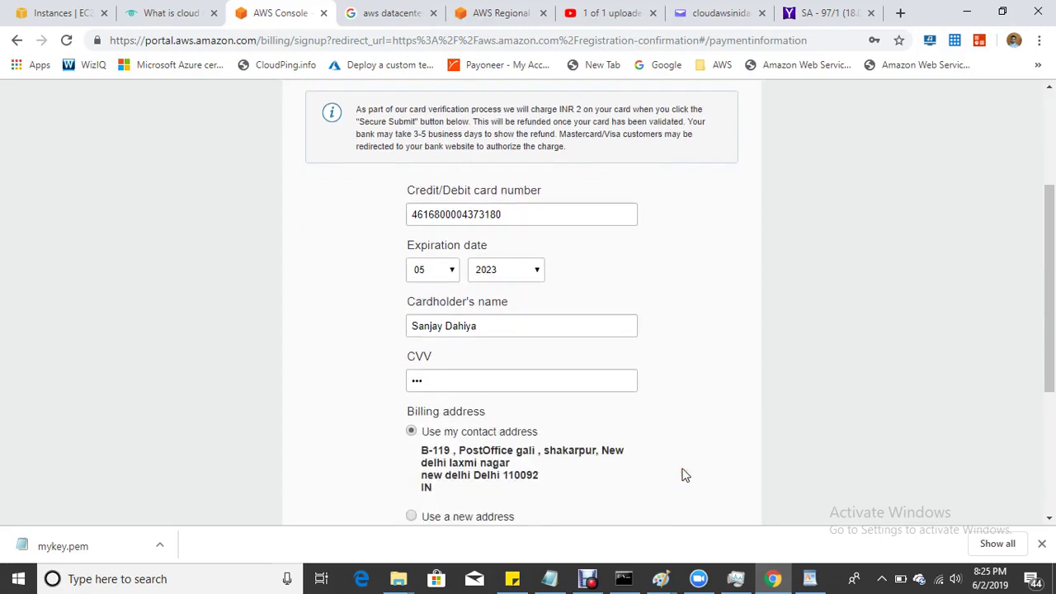
scroll(528, 435, "down", 3)
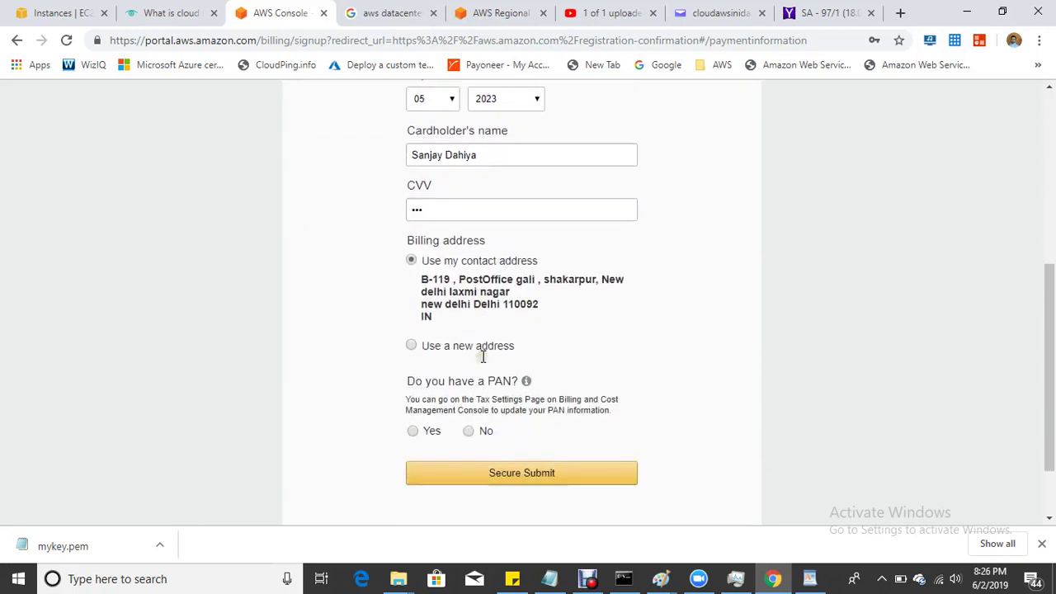
left_click(469, 344)
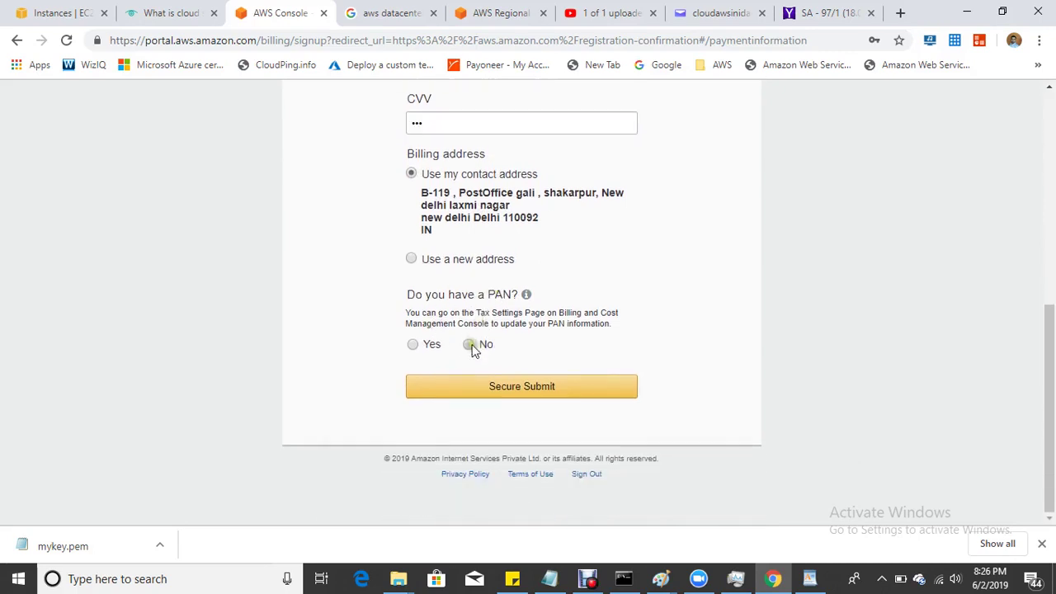
left_click(554, 393)
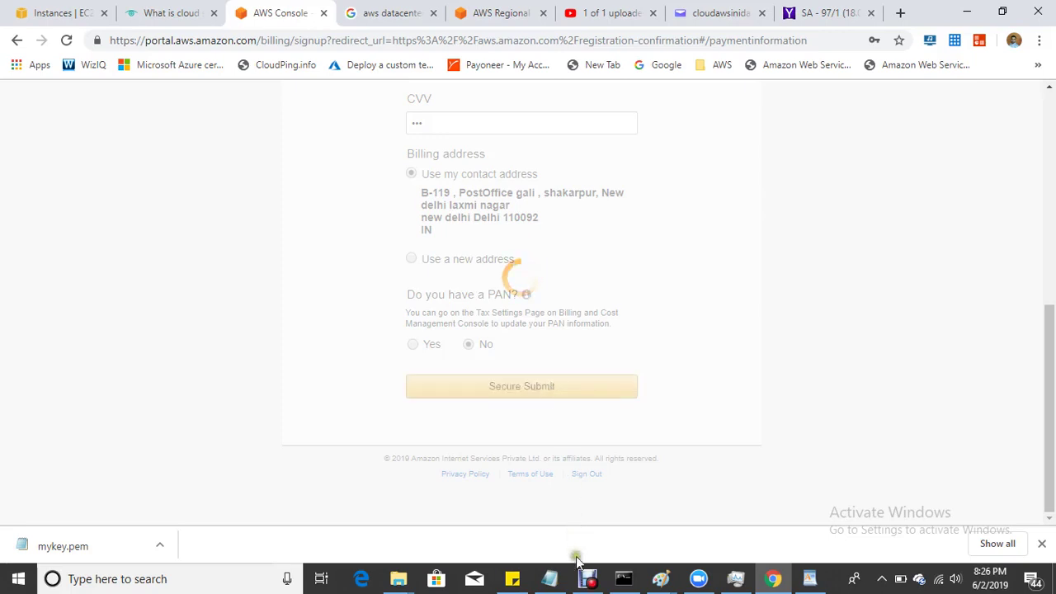
left_click(588, 581)
left_click(587, 581)
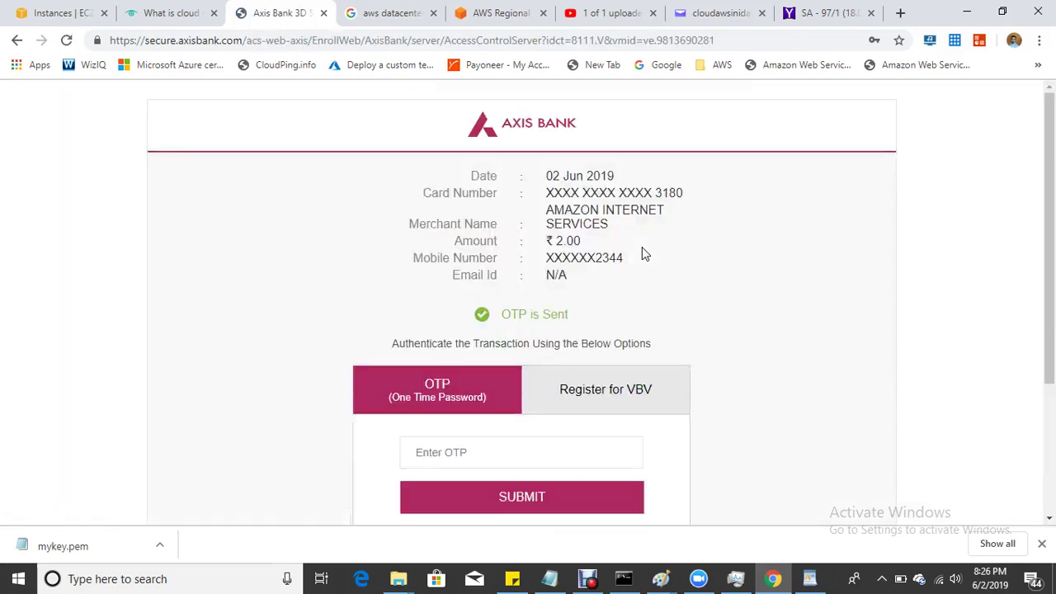
- Enter the six-digit one-time password on the Axis Bank page and submit it
left_click(540, 451)
type("••••••")
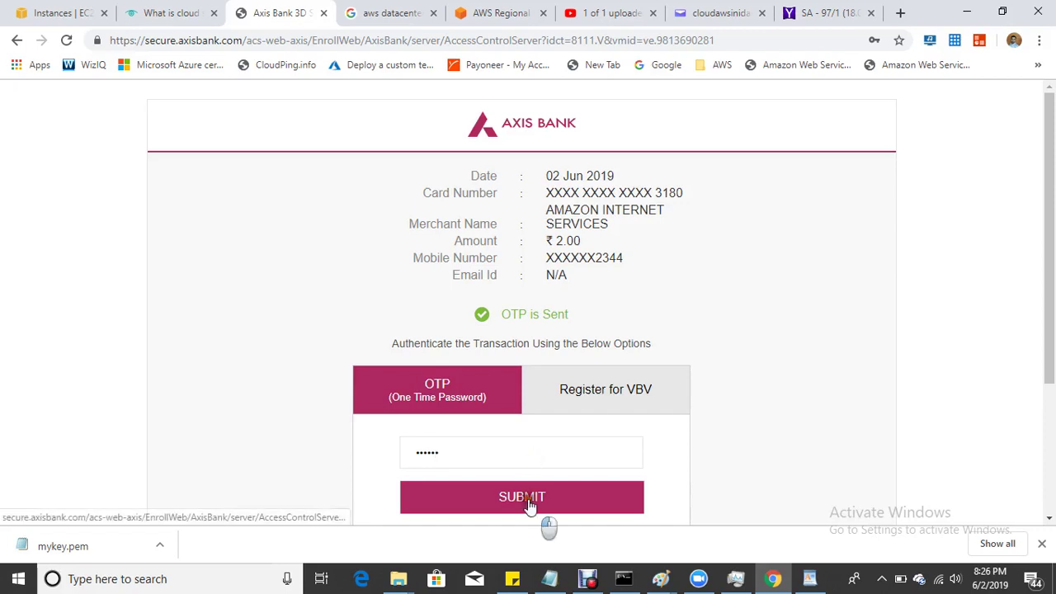
left_click(530, 499)
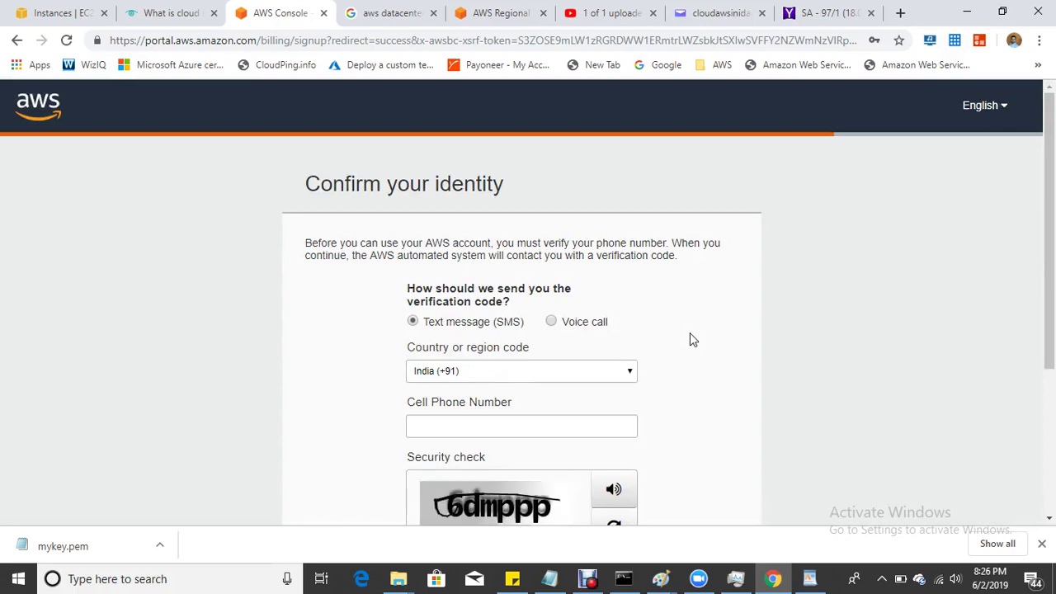
- Enter the mobile phone number and the security check characters, then request the SMS code
scroll(690, 332, "down", 1)
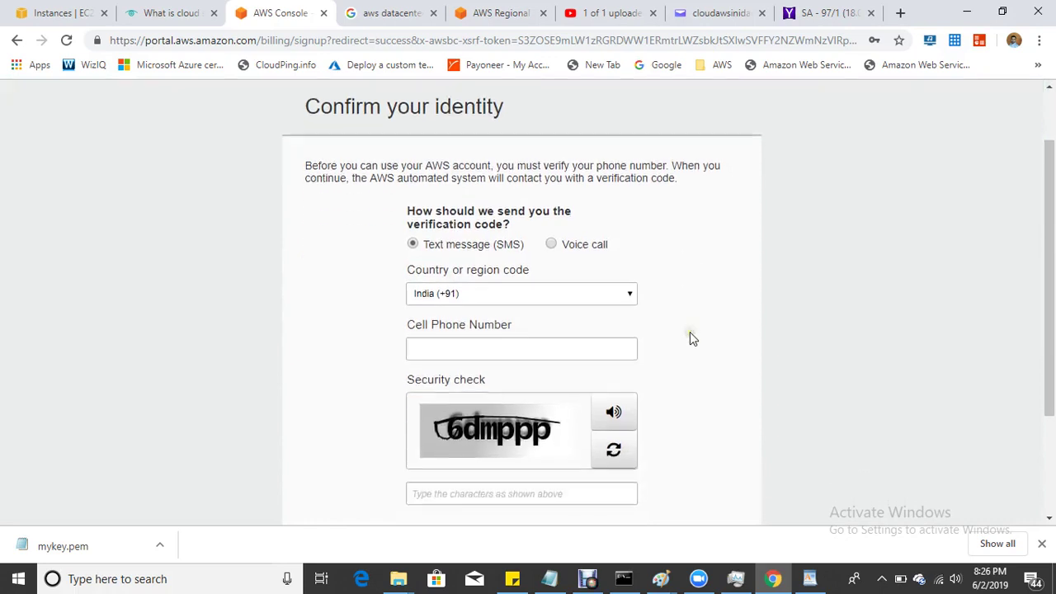
left_click(502, 346)
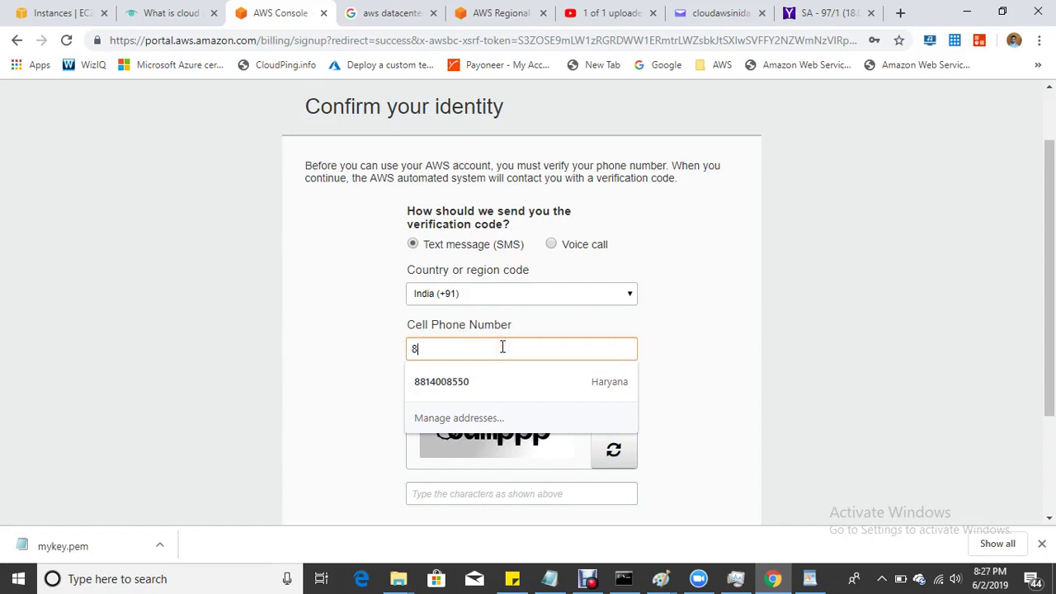
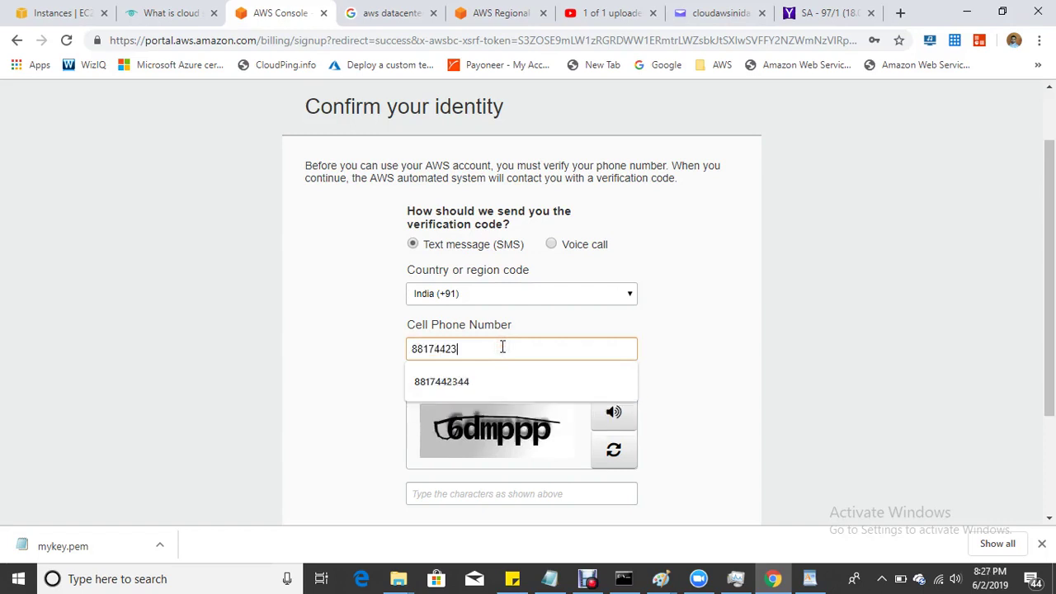
left_click(769, 393)
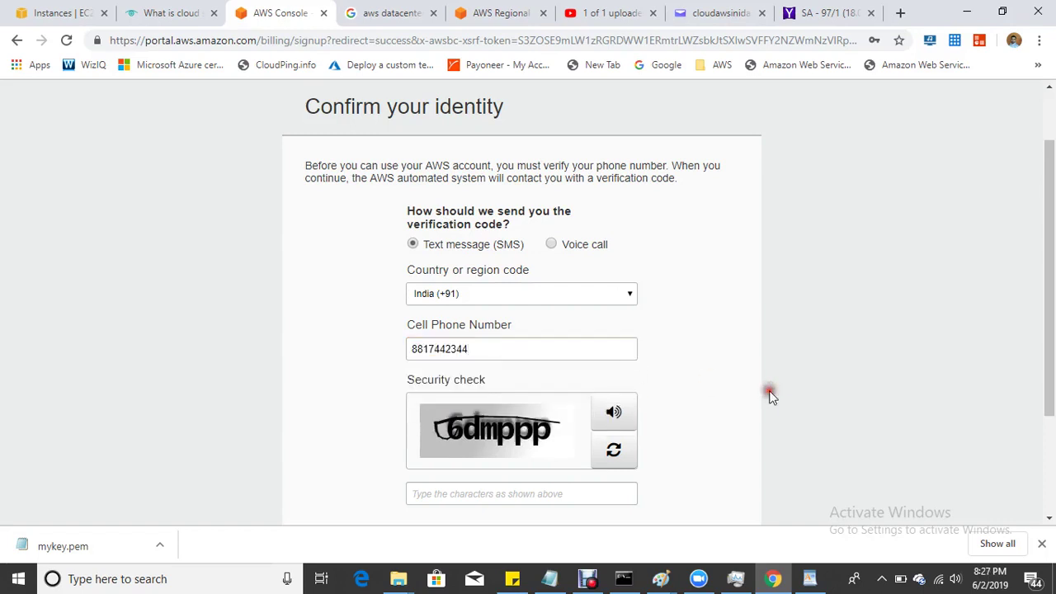
scroll(490, 359, "down", 2)
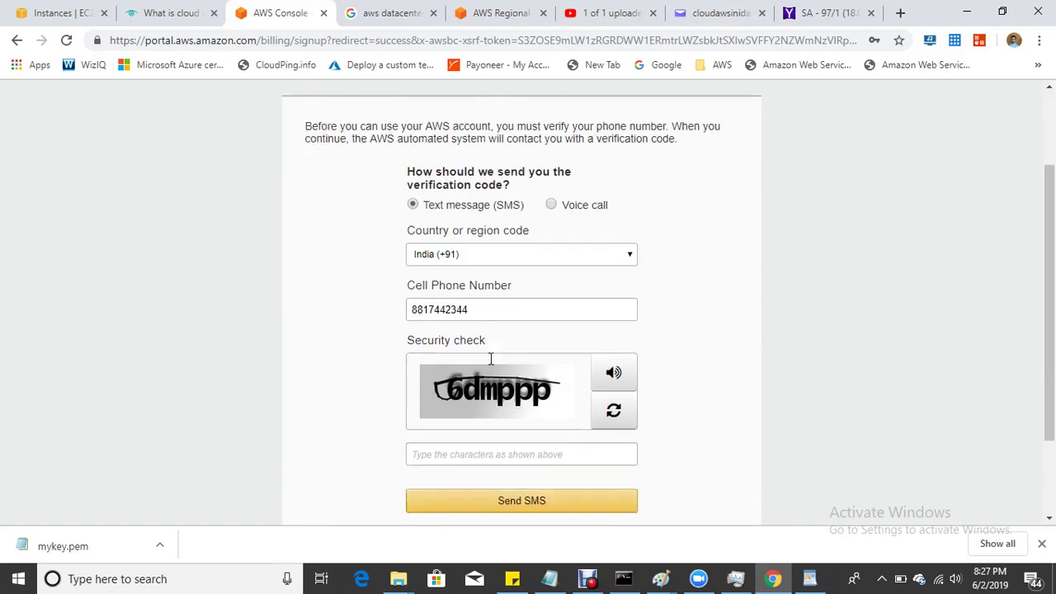
left_click(492, 340)
type("6")
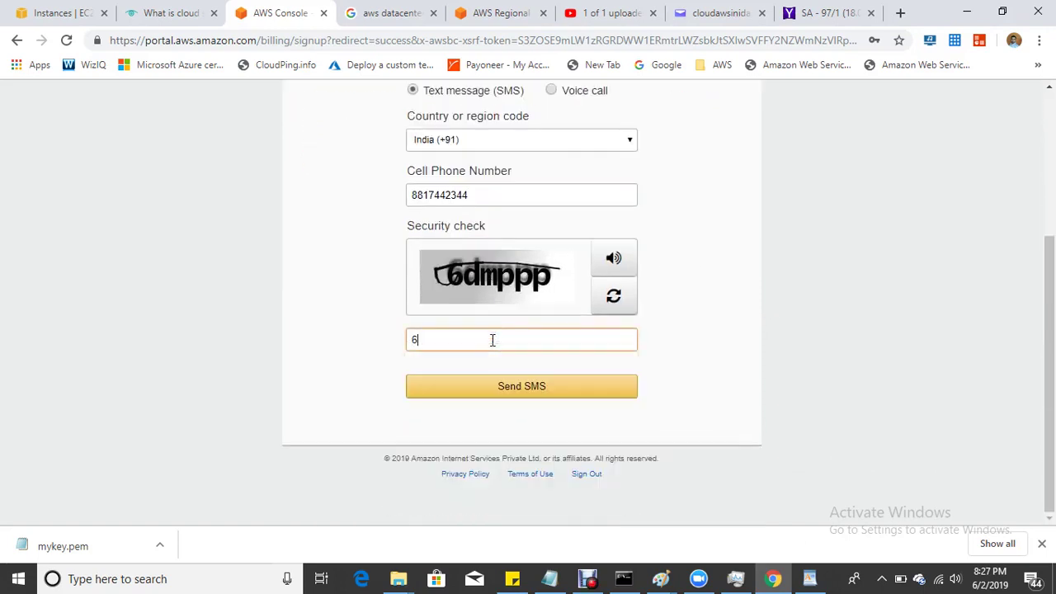
type("dmppp")
left_click(505, 388)
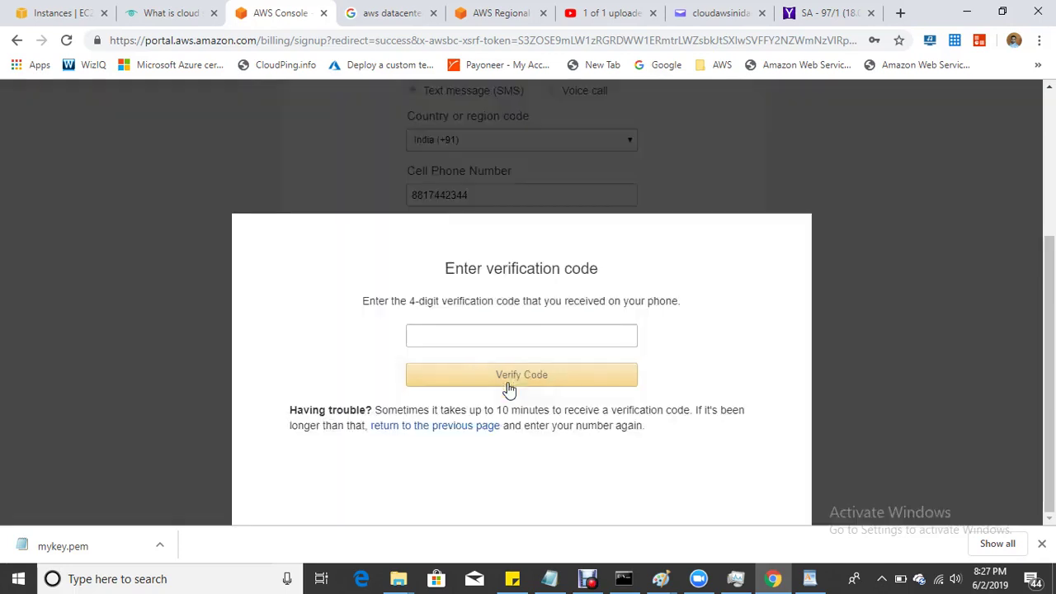
- Enter the received SMS verification code, verify it, and continue past the identity confirmation
left_click(492, 338)
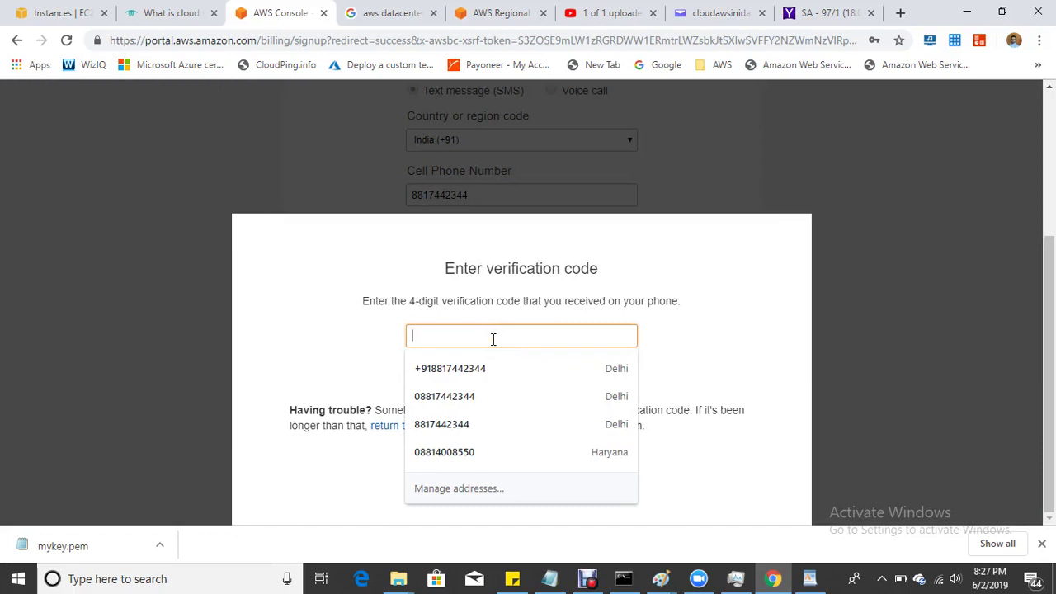
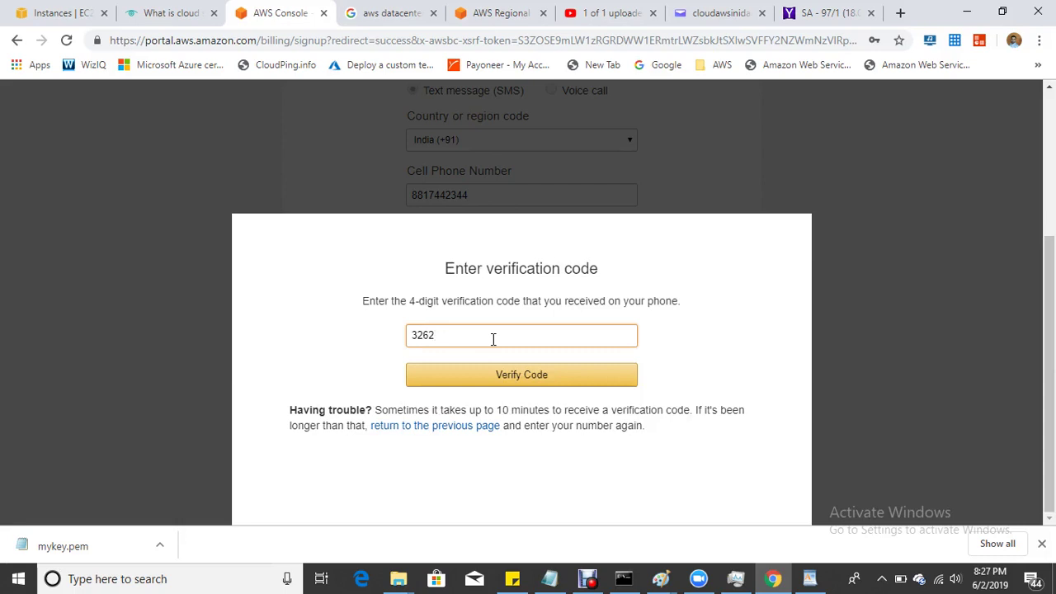
left_click(526, 383)
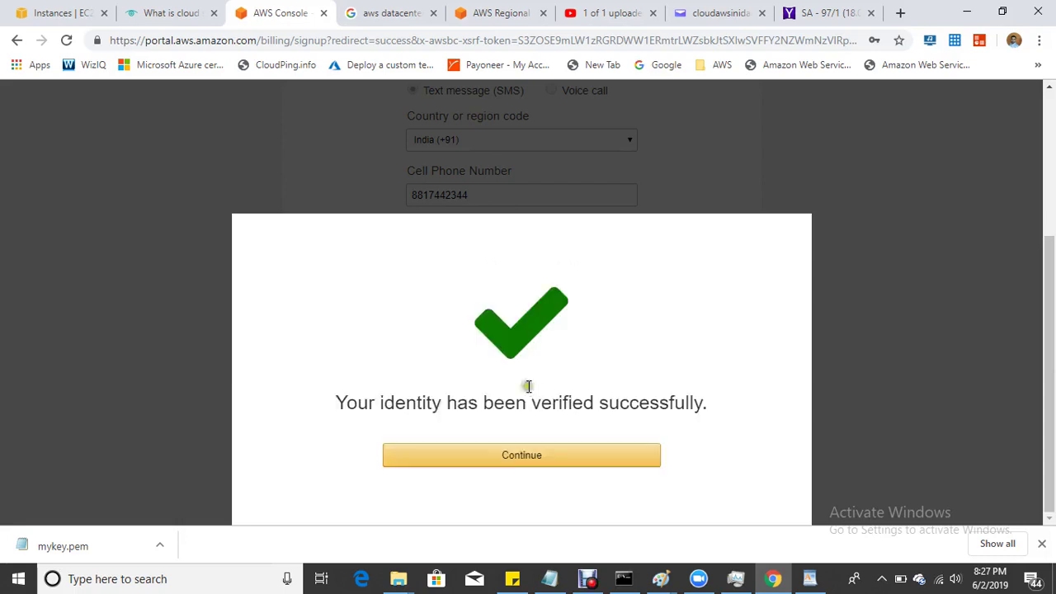
left_click(523, 465)
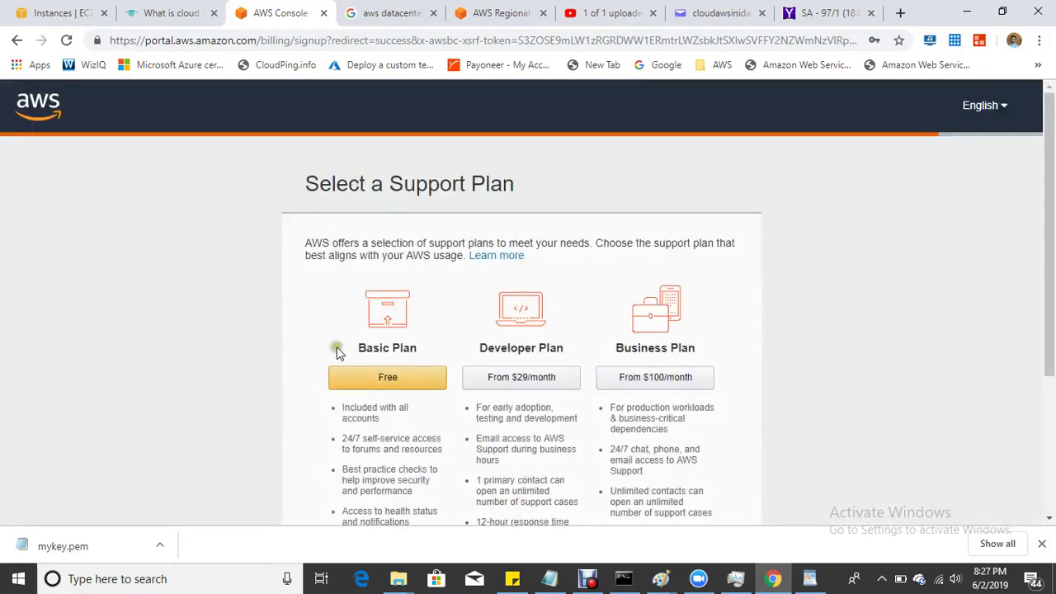
- Choose the free Basic support plan and set the job role to IT Administrator
left_click(395, 378)
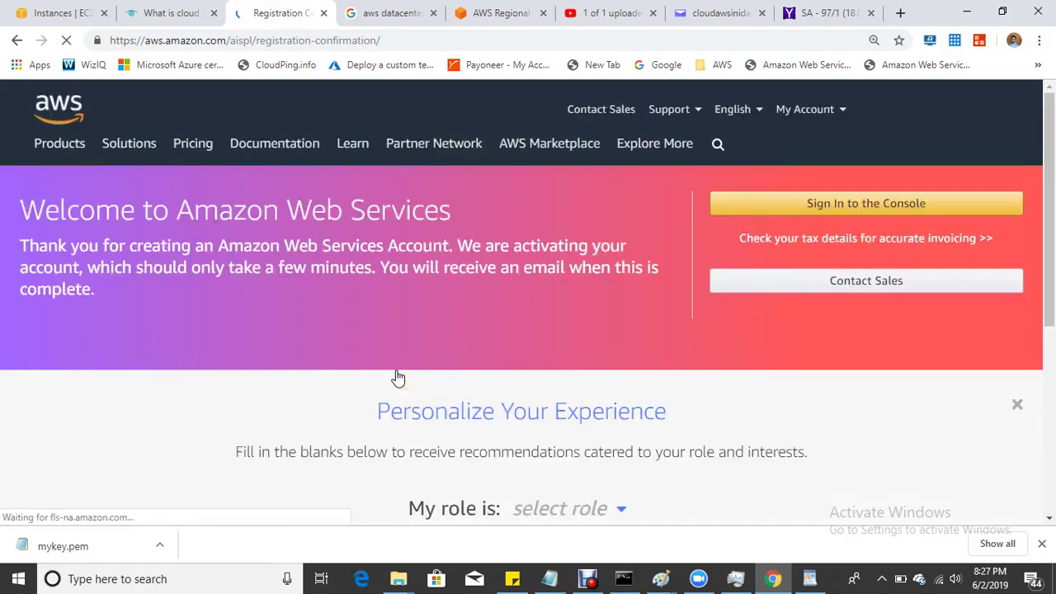
scroll(404, 375, "down", 1)
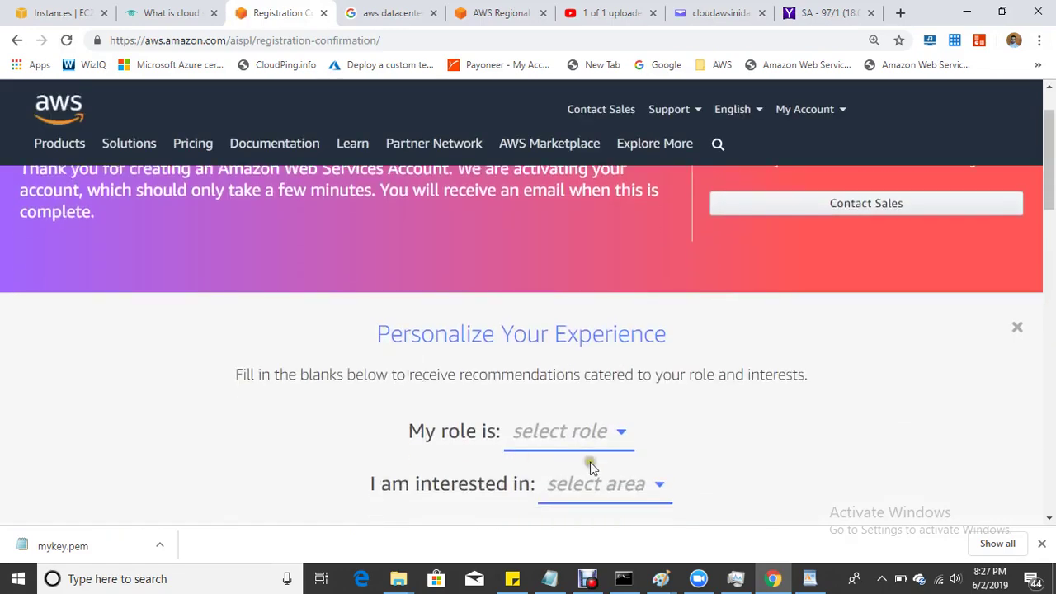
left_click(603, 438)
scroll(601, 443, "down", 2)
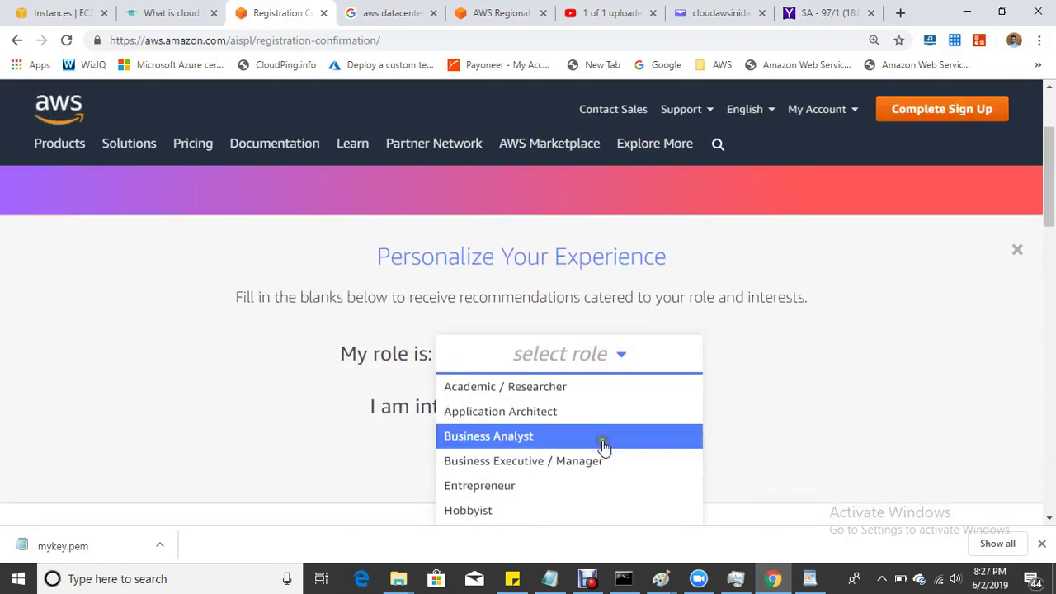
scroll(504, 469, "down", 1)
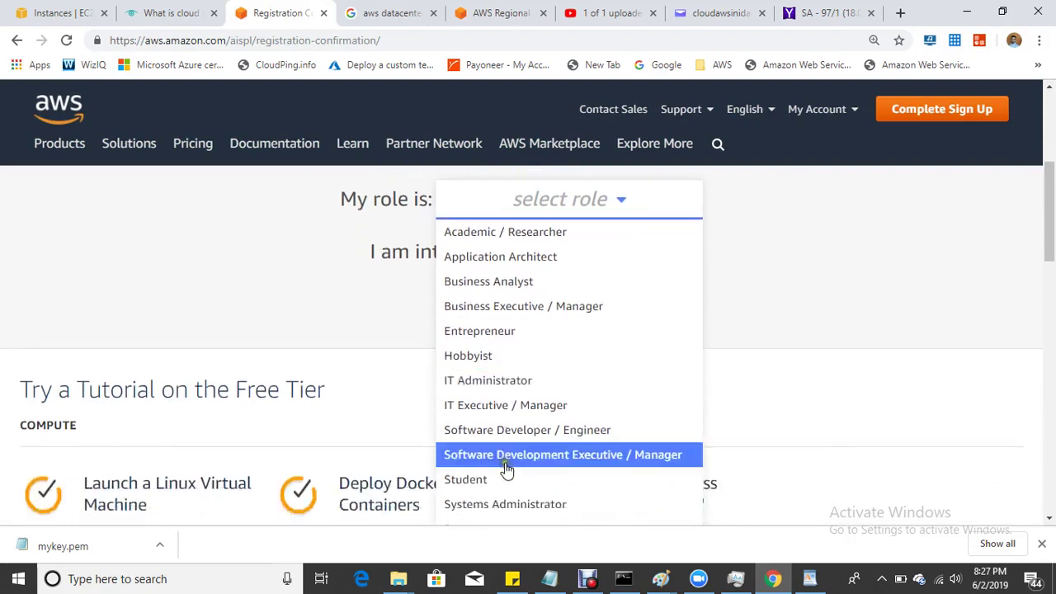
left_click(512, 385)
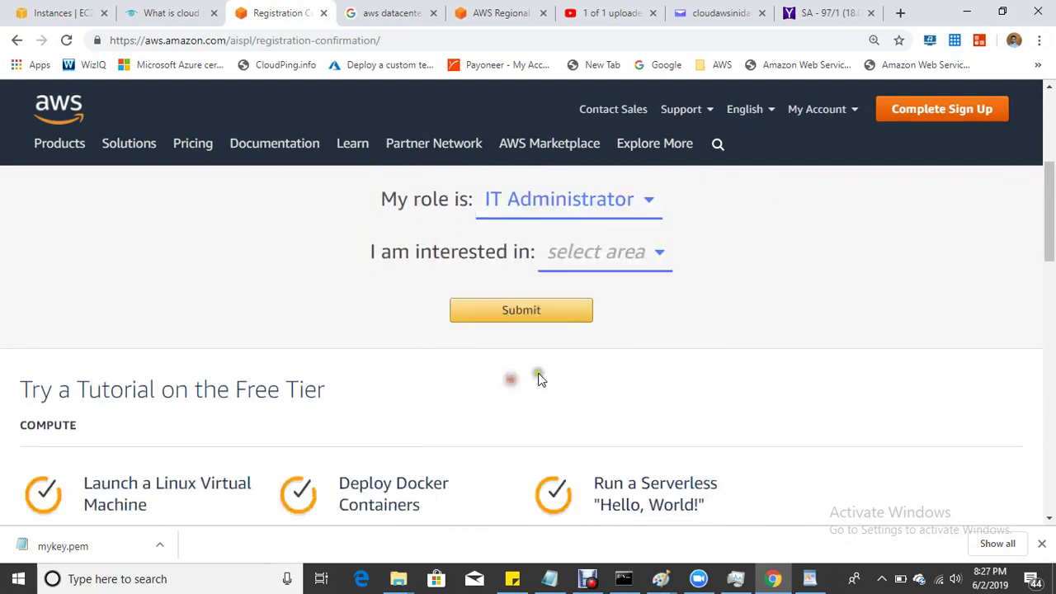
- Pick DevOps as the area of interest, submit the form, and proceed to console sign-in
left_click(628, 261)
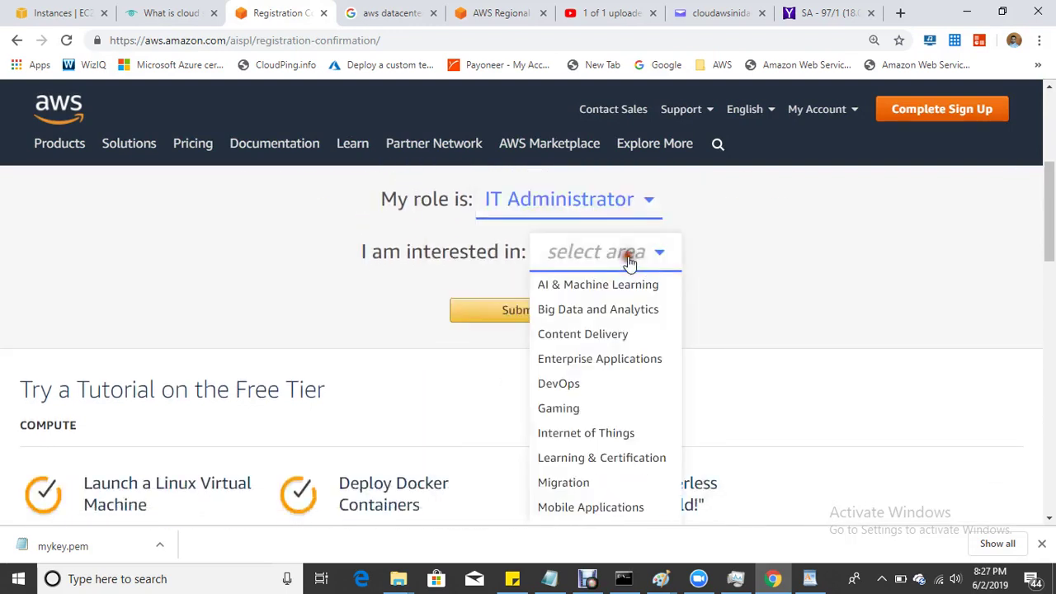
left_click(587, 384)
left_click(539, 320)
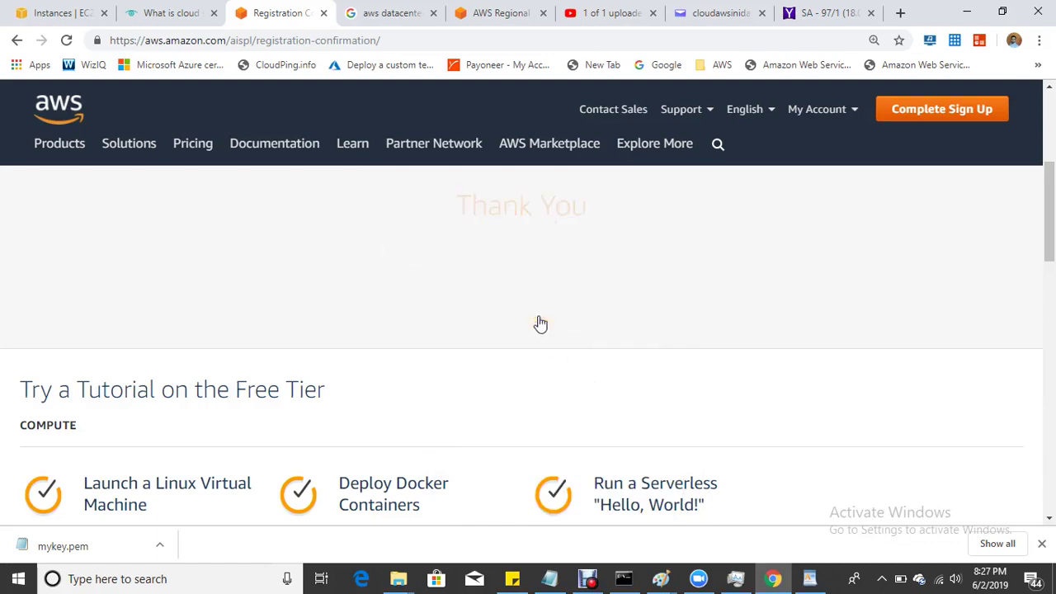
scroll(702, 302, "up", 3)
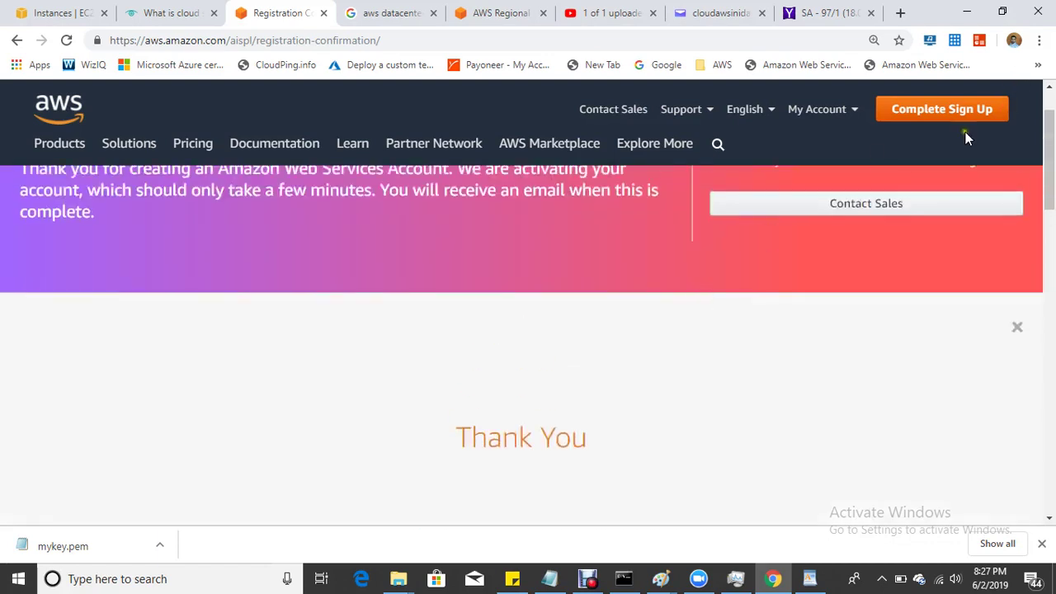
scroll(886, 198, "up", 1)
left_click(864, 204)
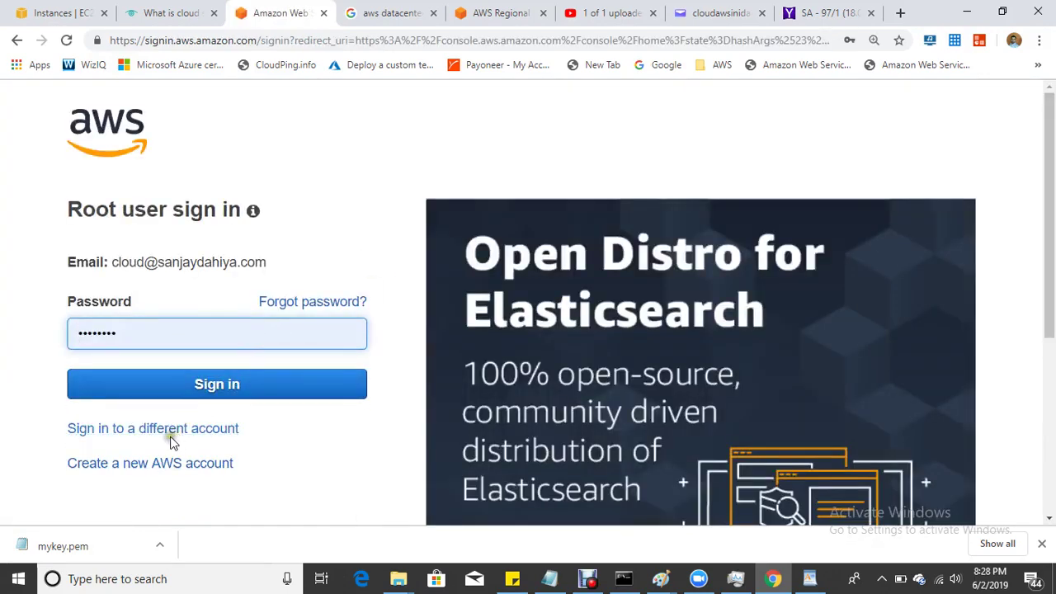
- Sign in to a different account as root user with the new account's e-mail and password
left_click(176, 431)
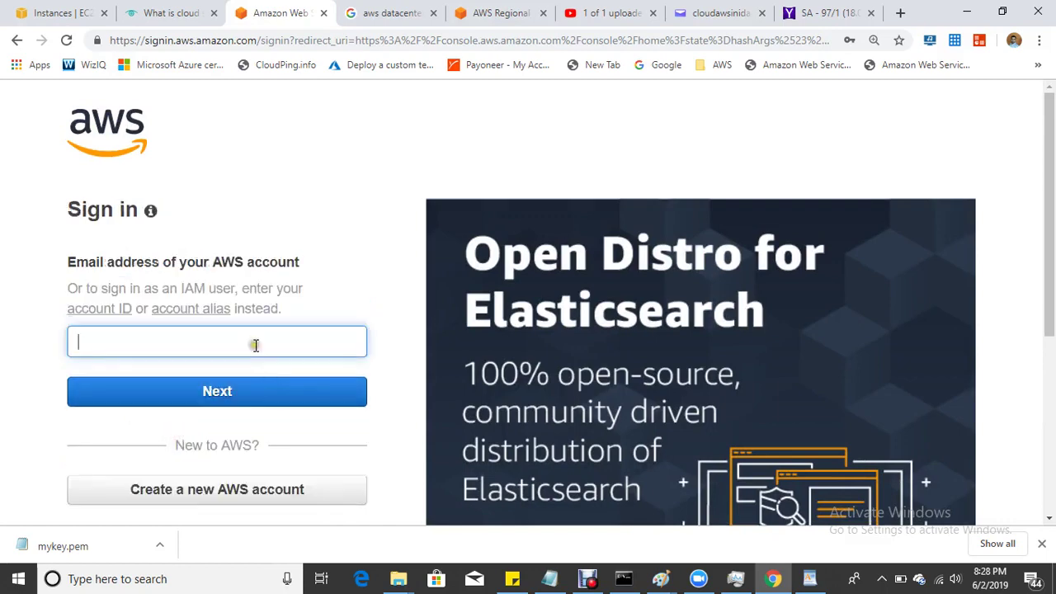
left_click(256, 345)
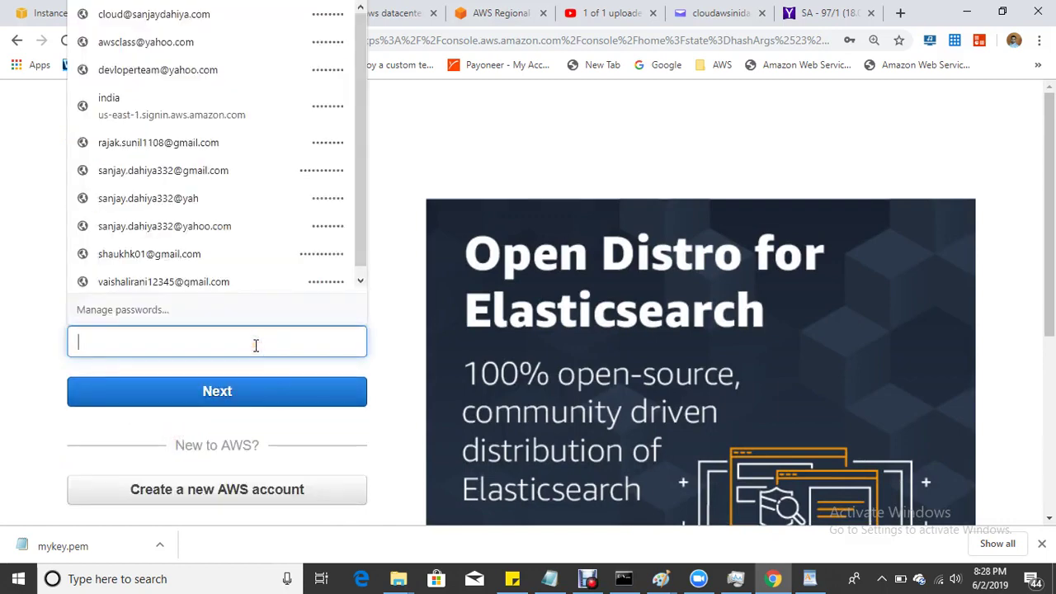
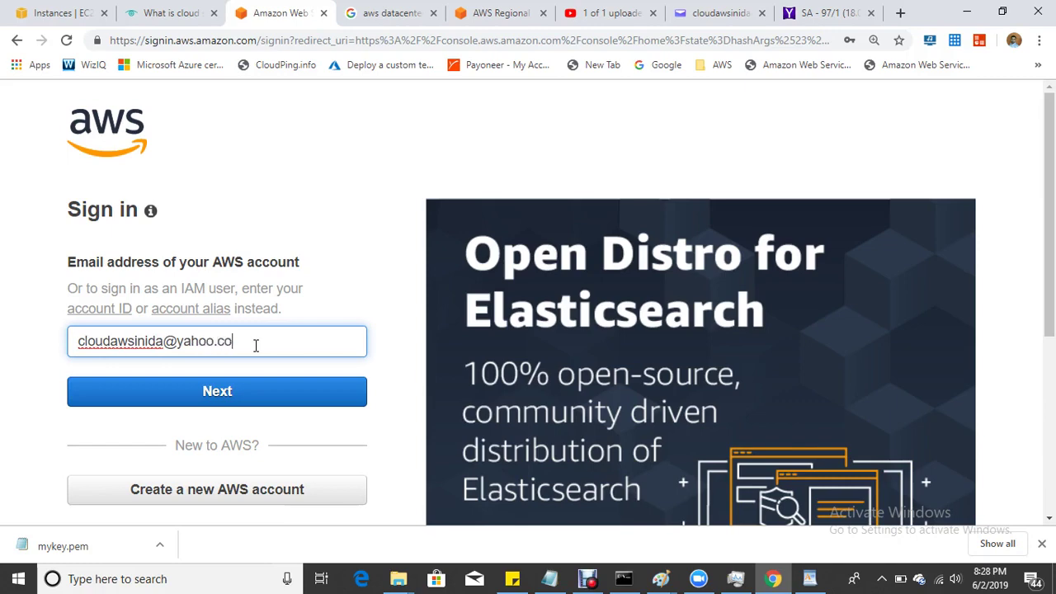
left_click(247, 393)
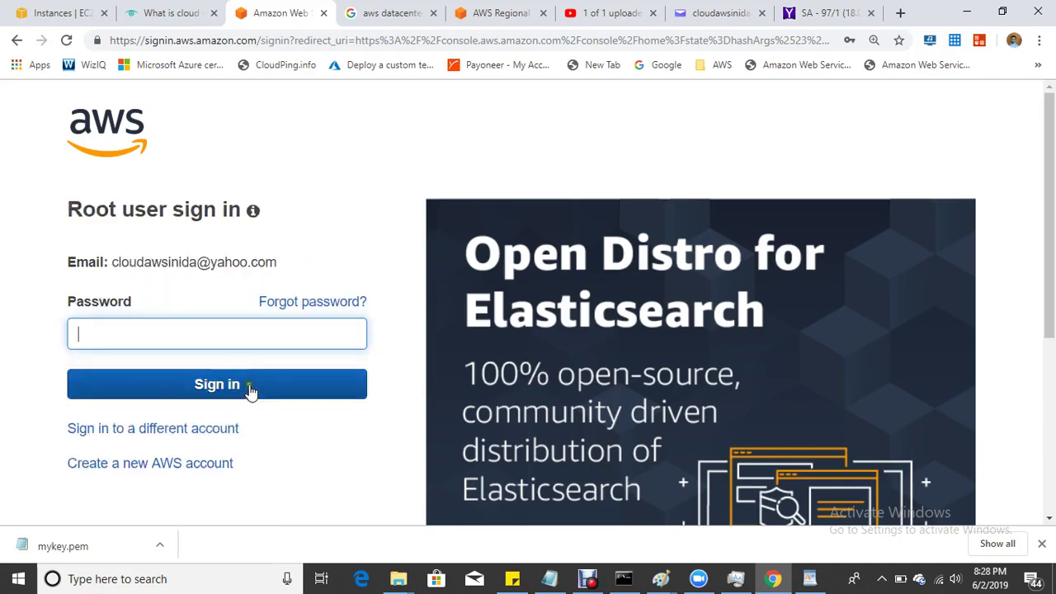
left_click(247, 325)
type("•••")
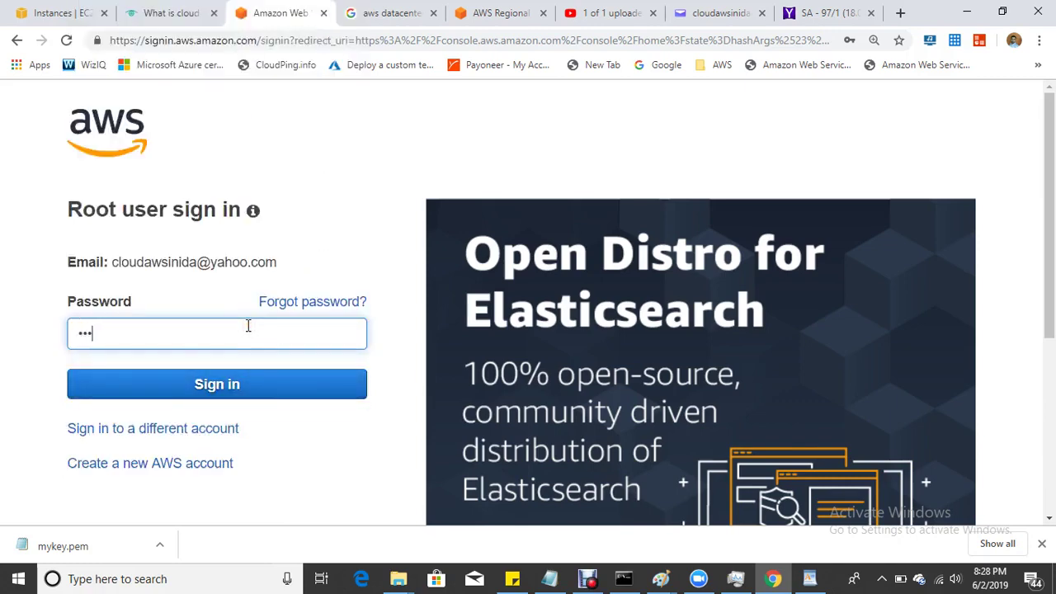
type("•••••")
left_click(251, 384)
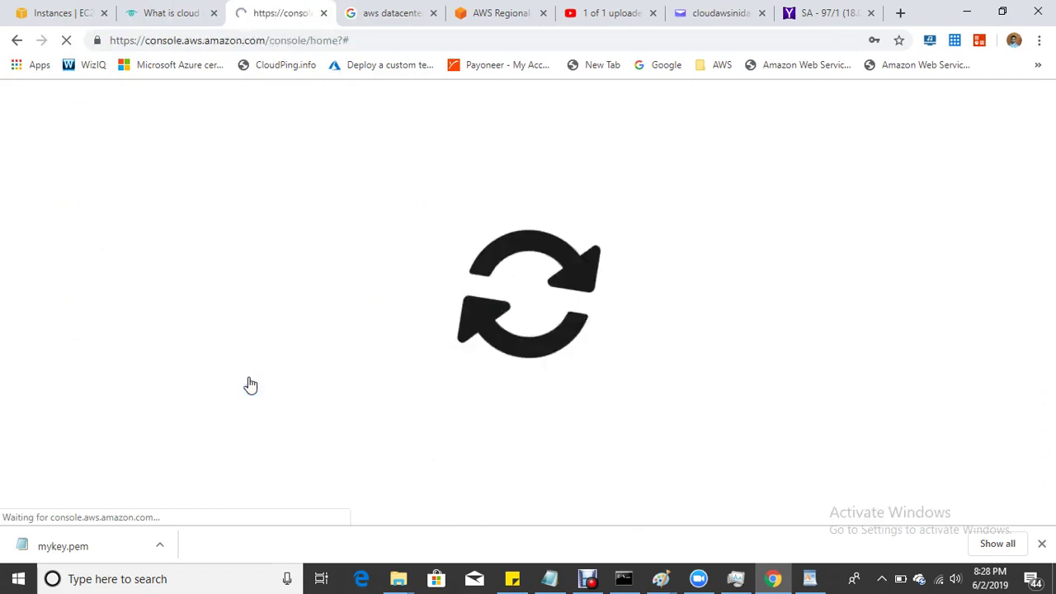
- Once the console loads, glance at the account menu, then open the Services catalog
left_click(251, 347)
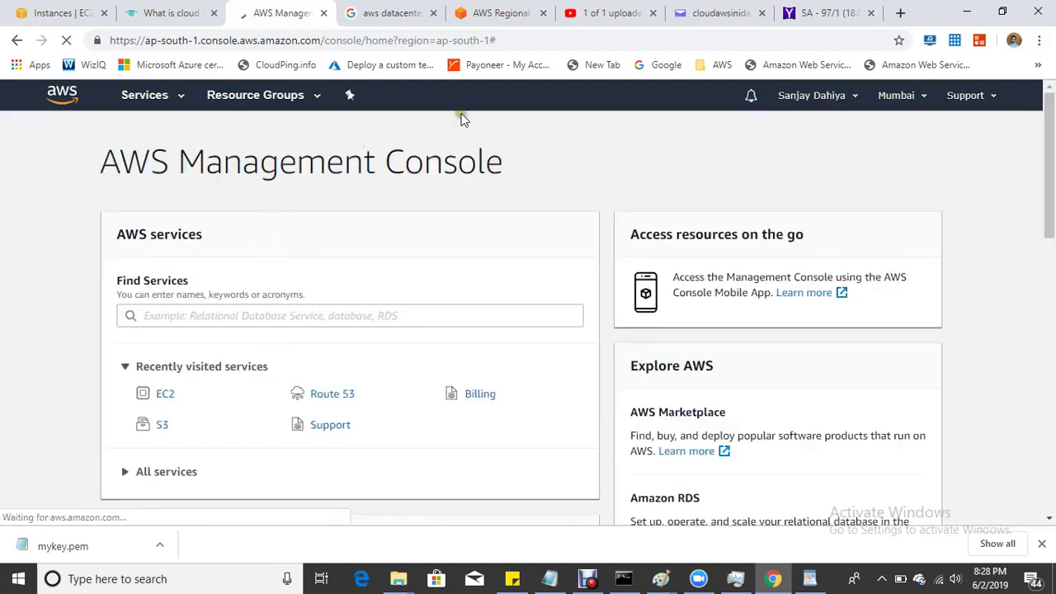
left_click(830, 96)
left_click(655, 152)
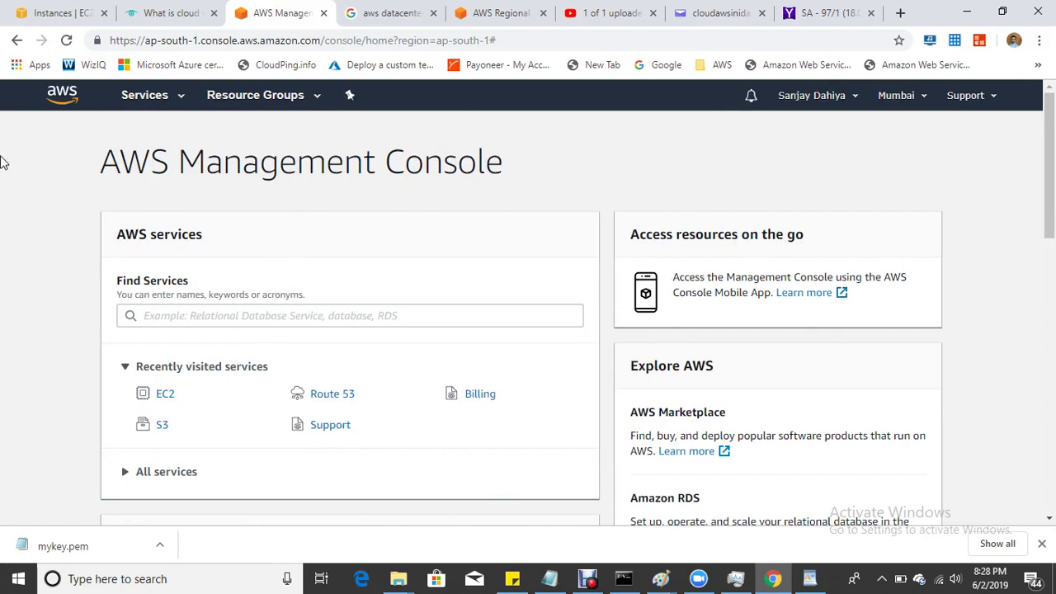
left_click(147, 97)
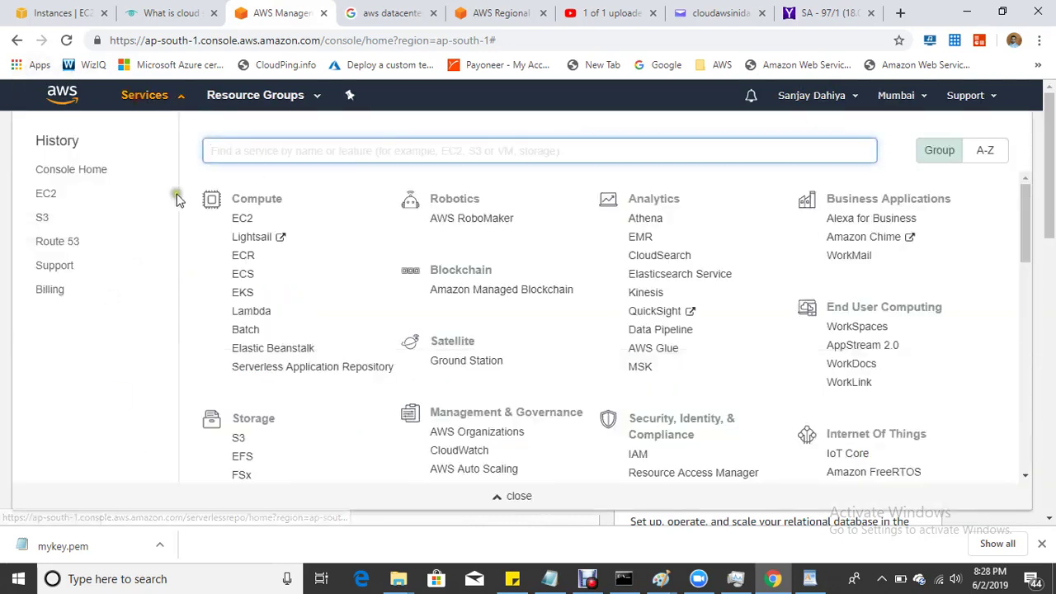